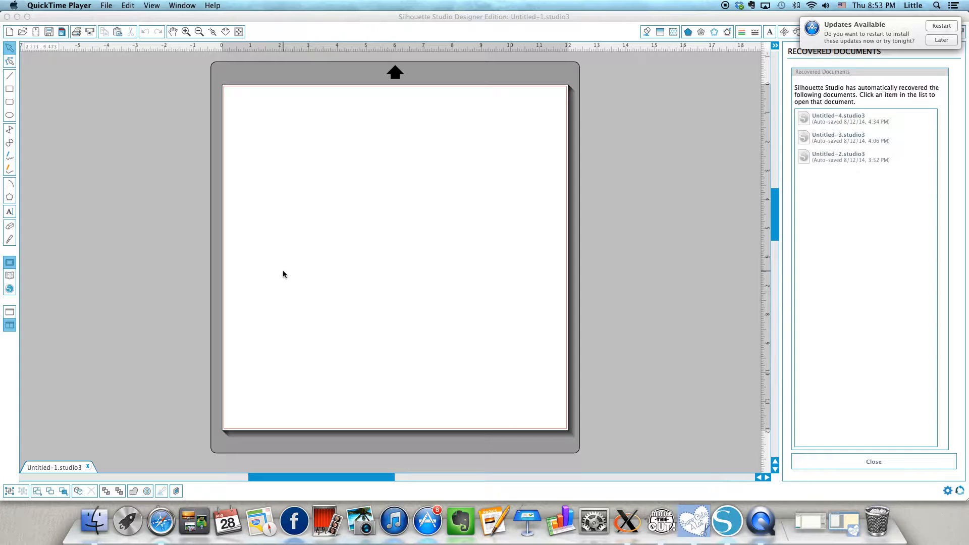
# Step: Show all designs in the library and add the "owl with pencil" design to the page
pyautogui.click(10, 281)
pyautogui.click(10, 278)
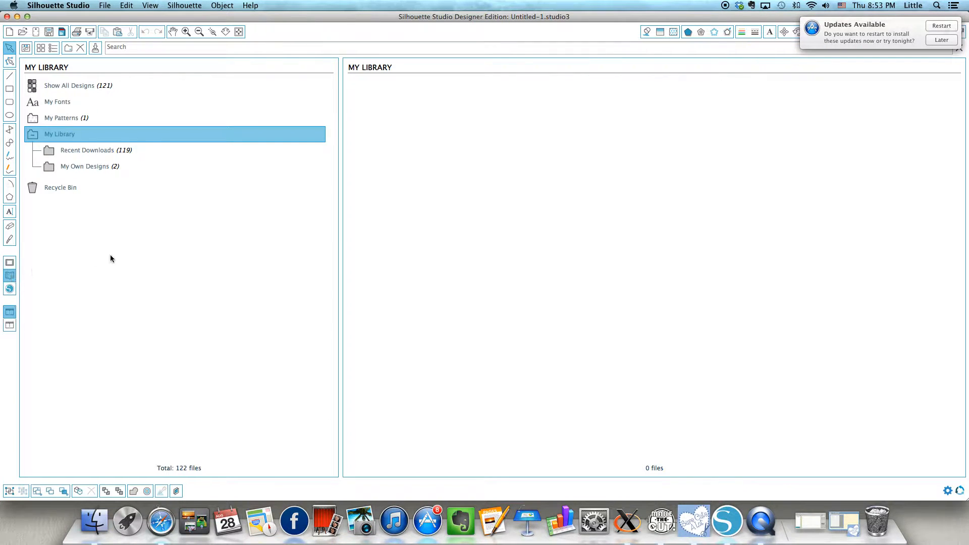
pyautogui.click(99, 87)
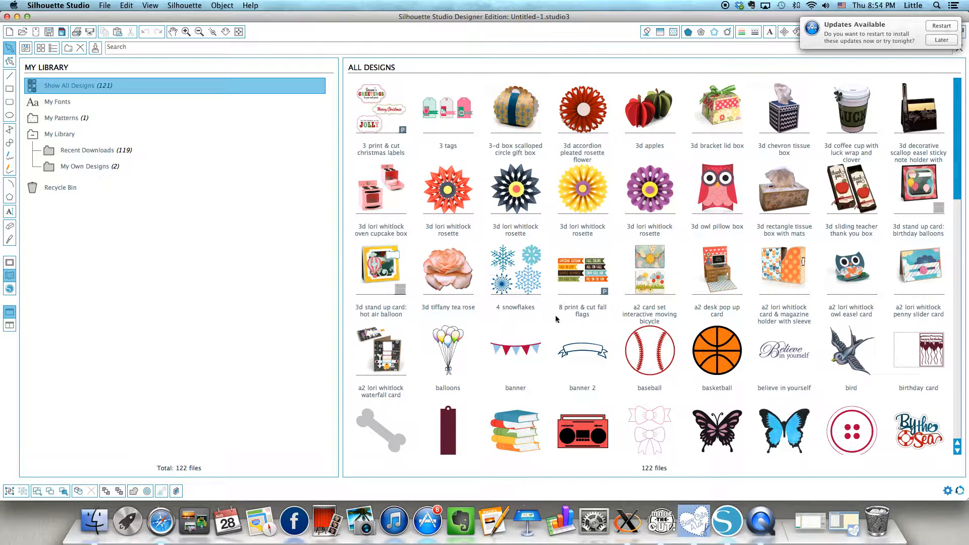
pyautogui.scroll(-3, 555, 318)
pyautogui.scroll(-3, 555, 318)
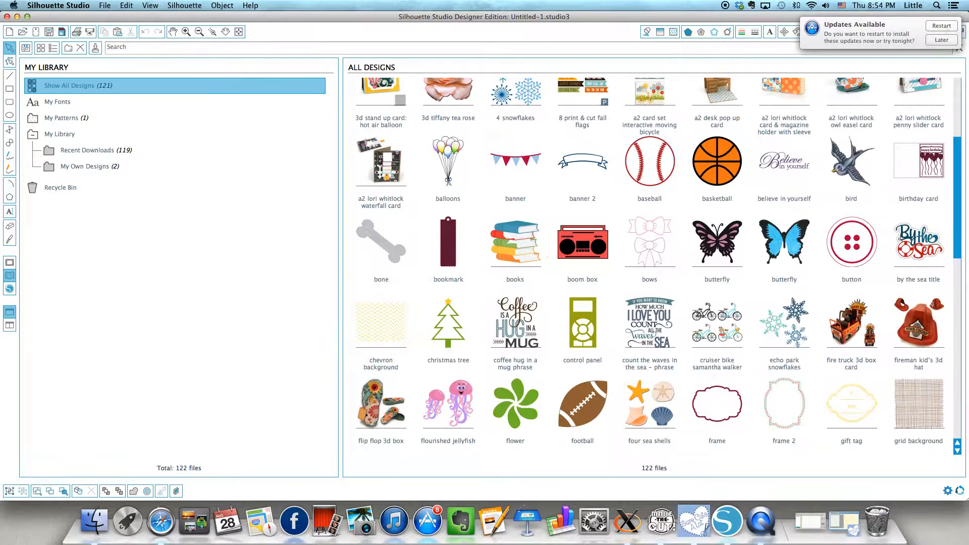
pyautogui.moveTo(957, 234); pyautogui.dragTo(956, 362)
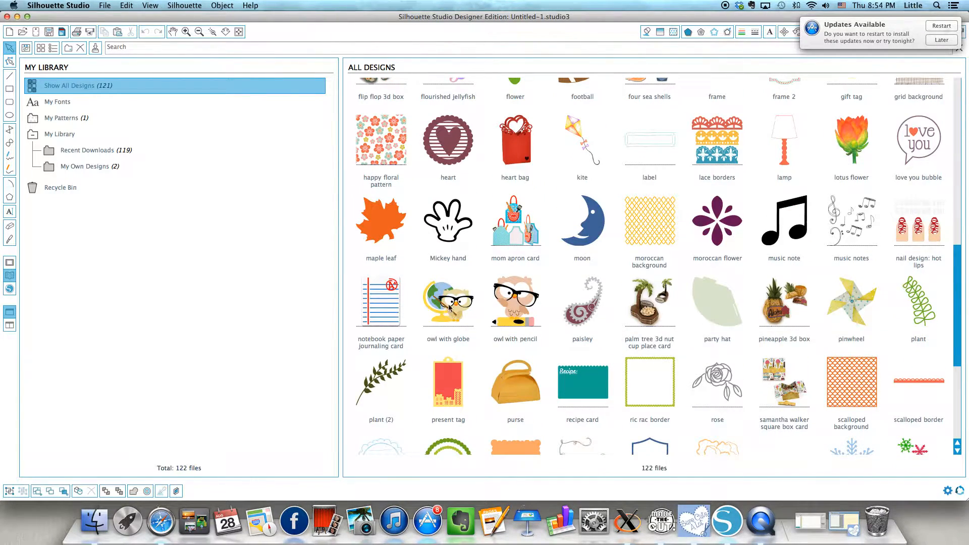
pyautogui.doubleClick(518, 306)
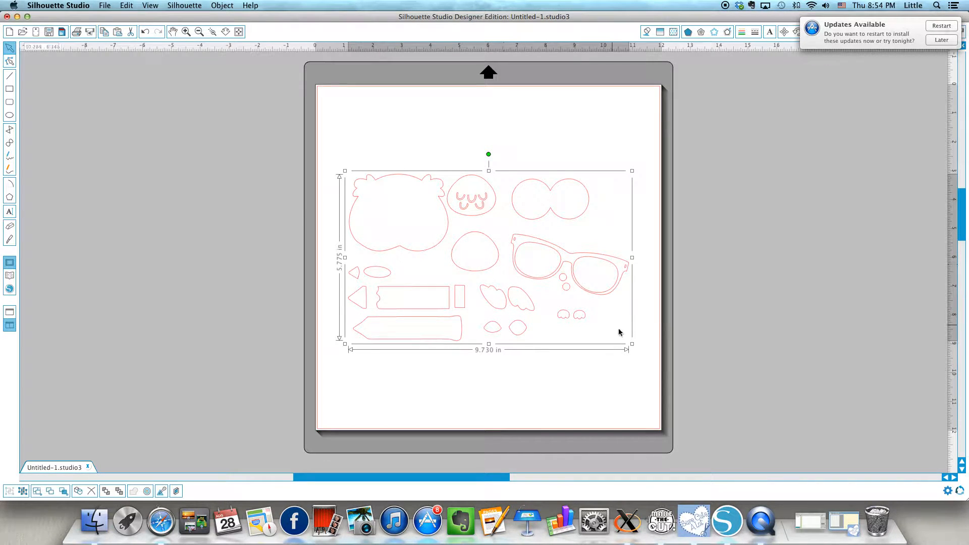
# Step: Scale the owl design down proportionally to about 6.63 × 3.93 in and move it up near the page's top edge
pyautogui.moveTo(631, 343); pyautogui.dragTo(542, 292)
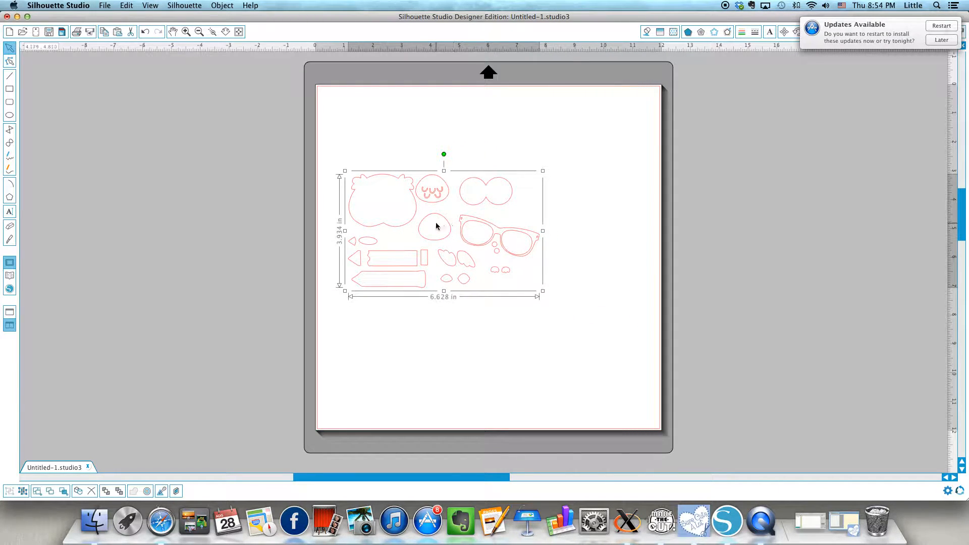
pyautogui.moveTo(444, 222); pyautogui.dragTo(446, 165)
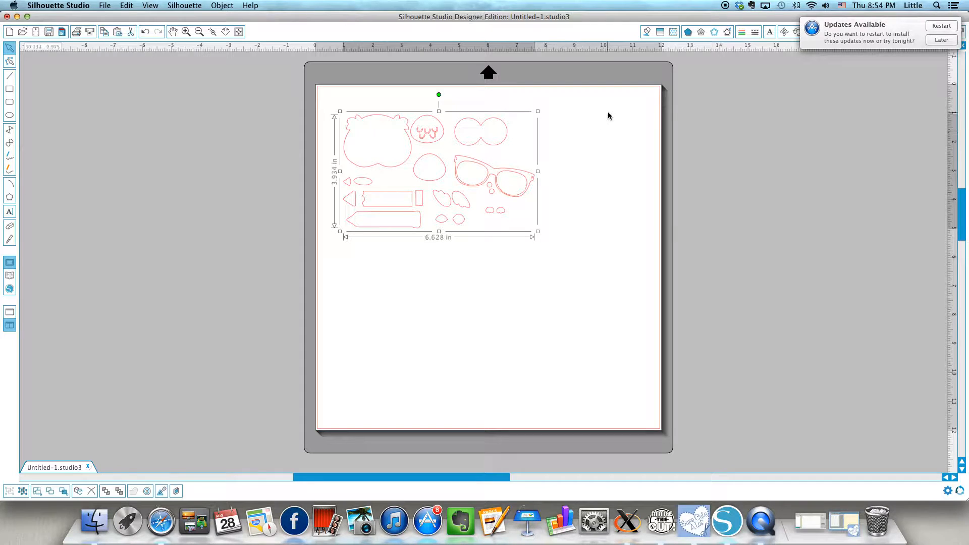
# Step: Fill all the owl pieces with solid purple and open the line color options
pyautogui.click(646, 32)
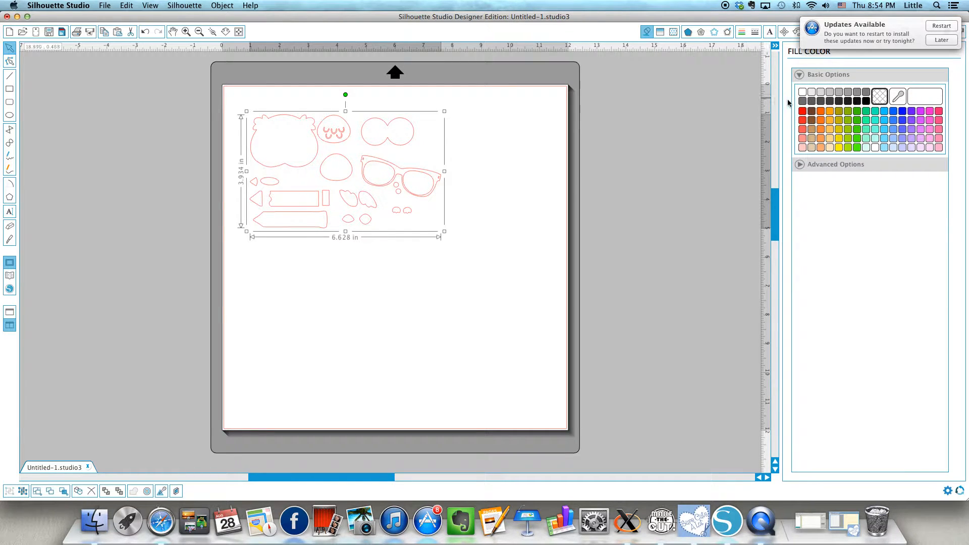
pyautogui.click(911, 112)
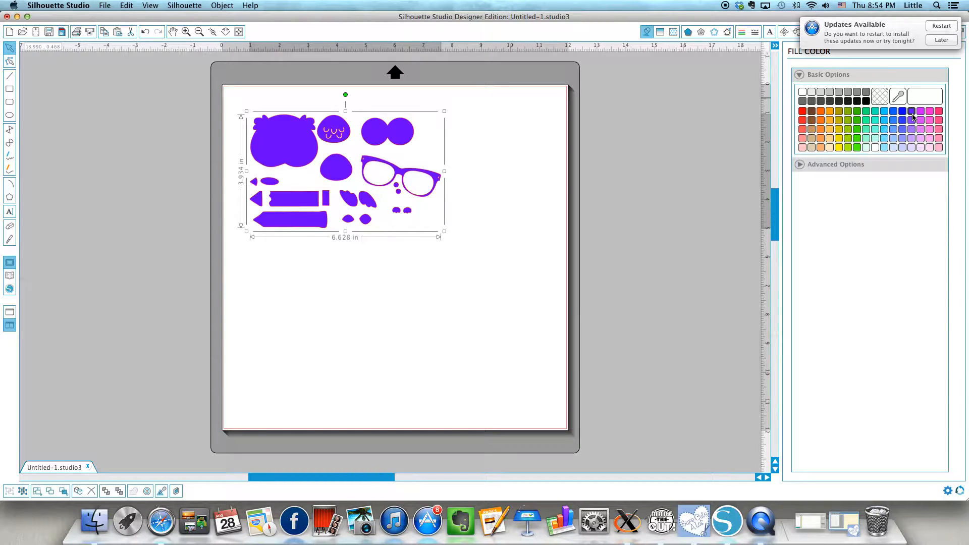
pyautogui.click(741, 34)
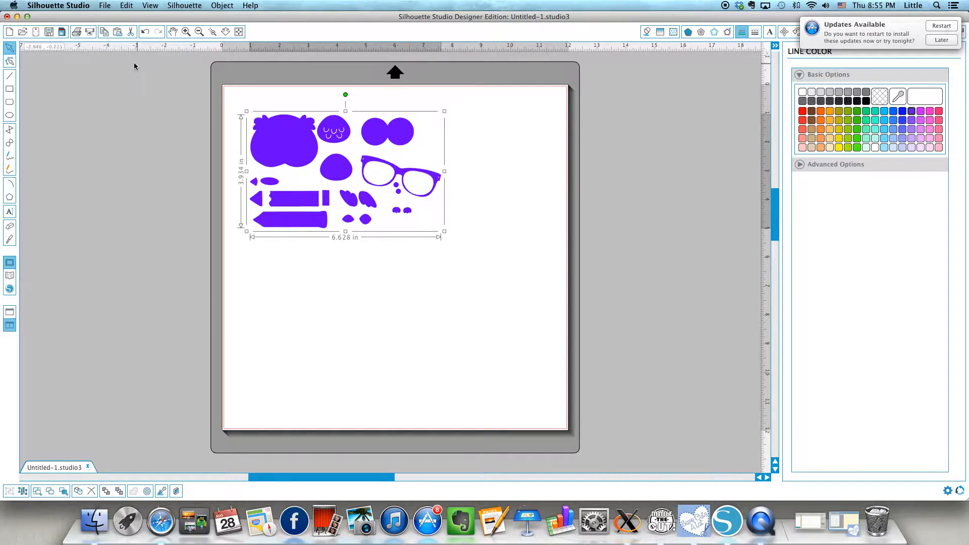
# Step: Save the design through the print dialog as a PDF named Owl Pencil in Documents, replacing the existing file
pyautogui.click(77, 36)
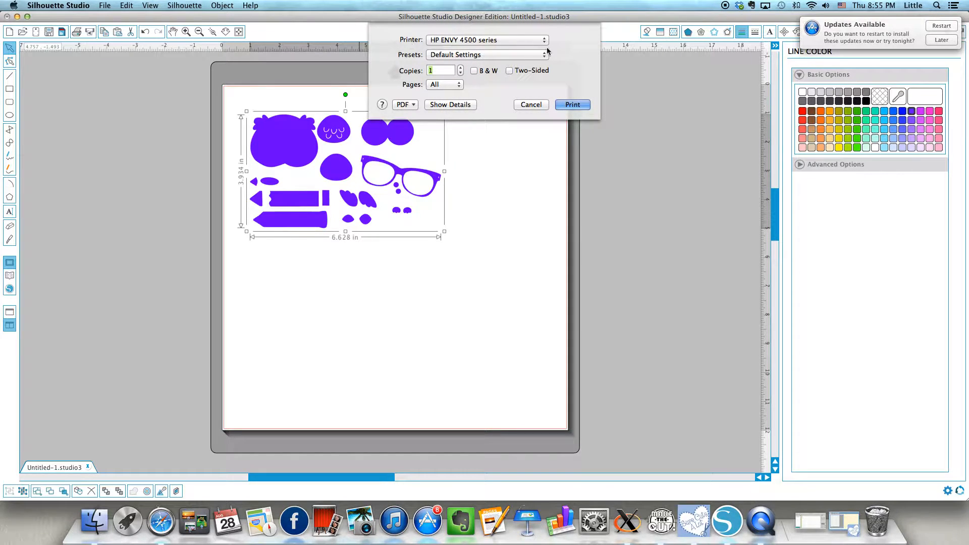
pyautogui.click(413, 105)
pyautogui.click(414, 105)
pyautogui.click(414, 105)
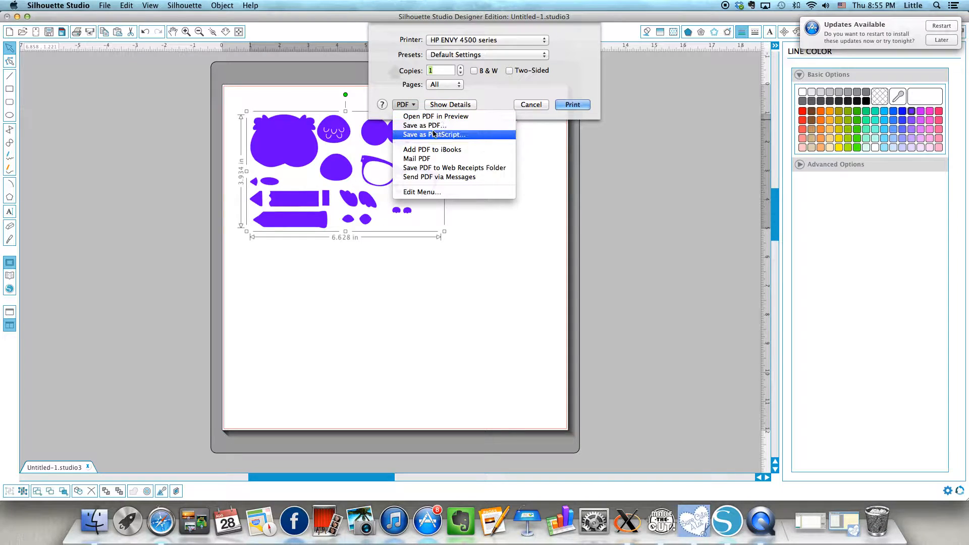
pyautogui.click(424, 126)
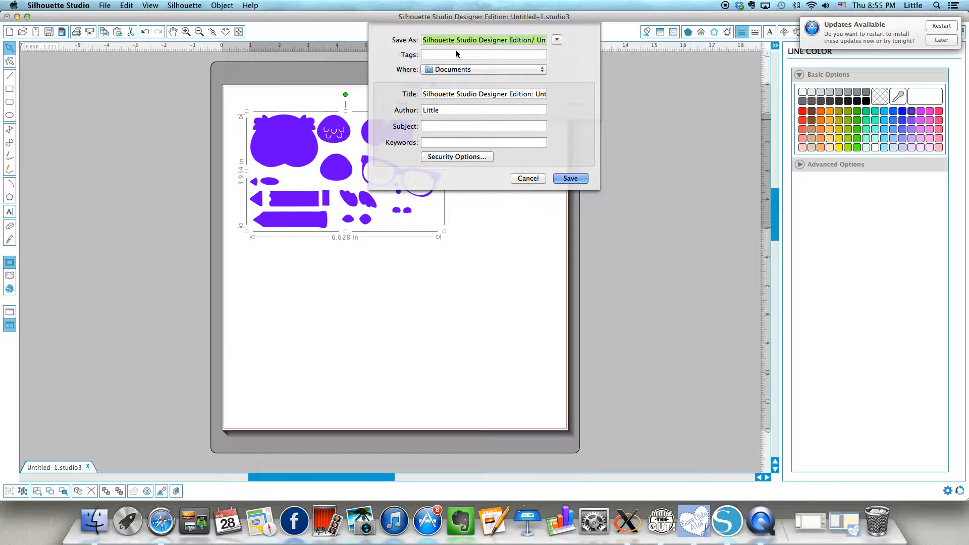
pyautogui.write('Owl Pencil')
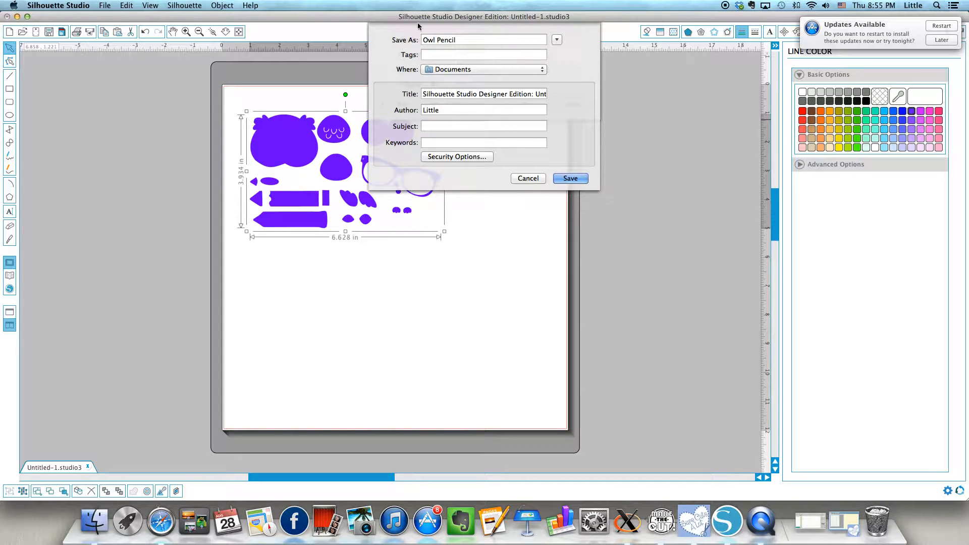
pyautogui.click(561, 180)
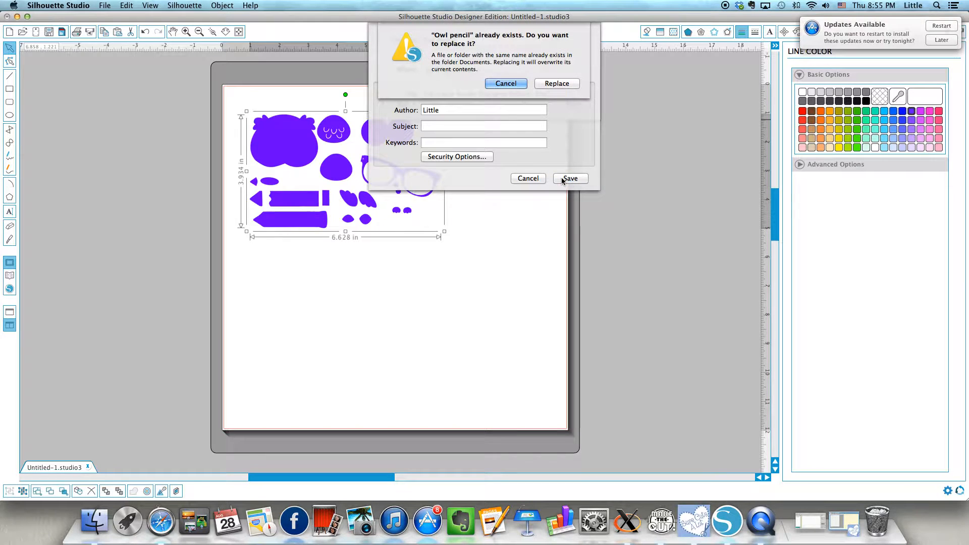
pyautogui.click(557, 84)
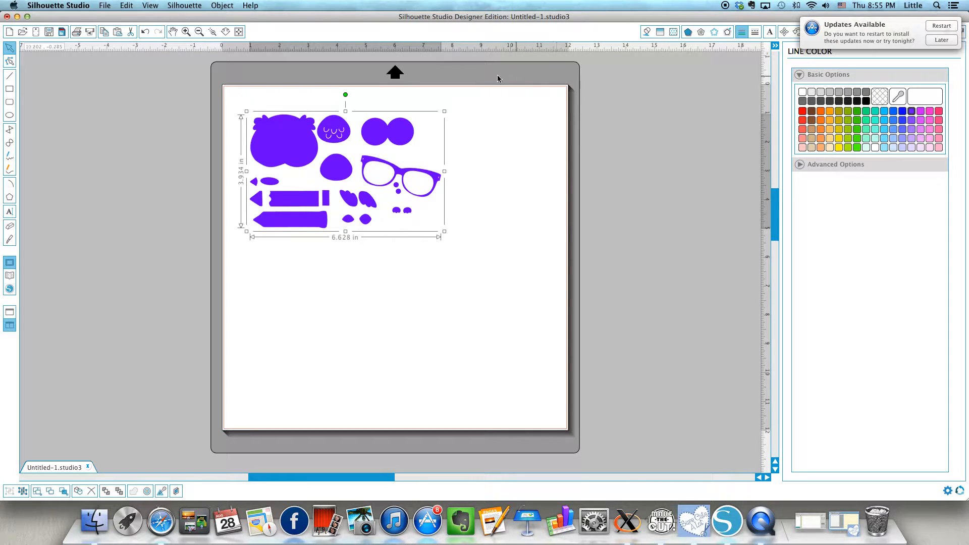
# Step: Minimize the design window, switch to eCAL and start Trace Image
pyautogui.click(17, 17)
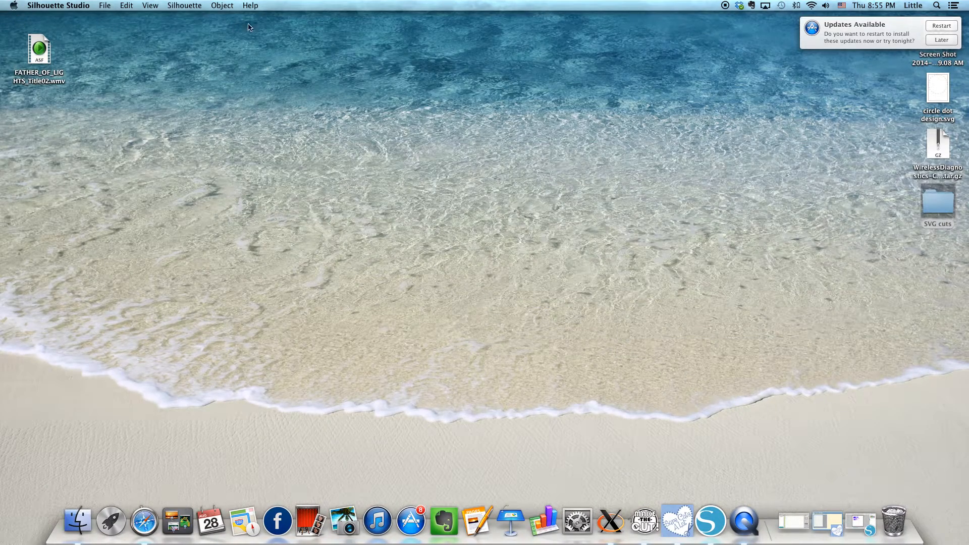
pyautogui.click(678, 524)
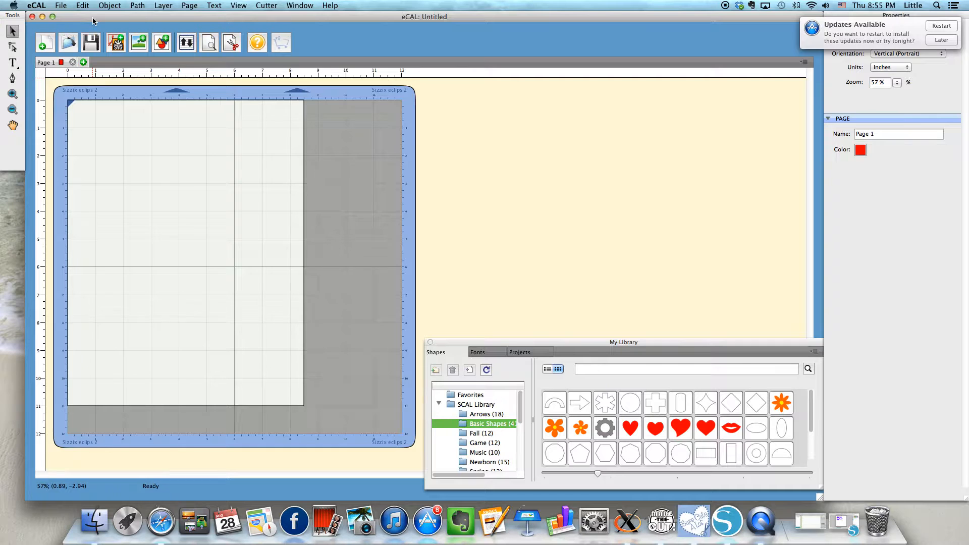
pyautogui.click(140, 46)
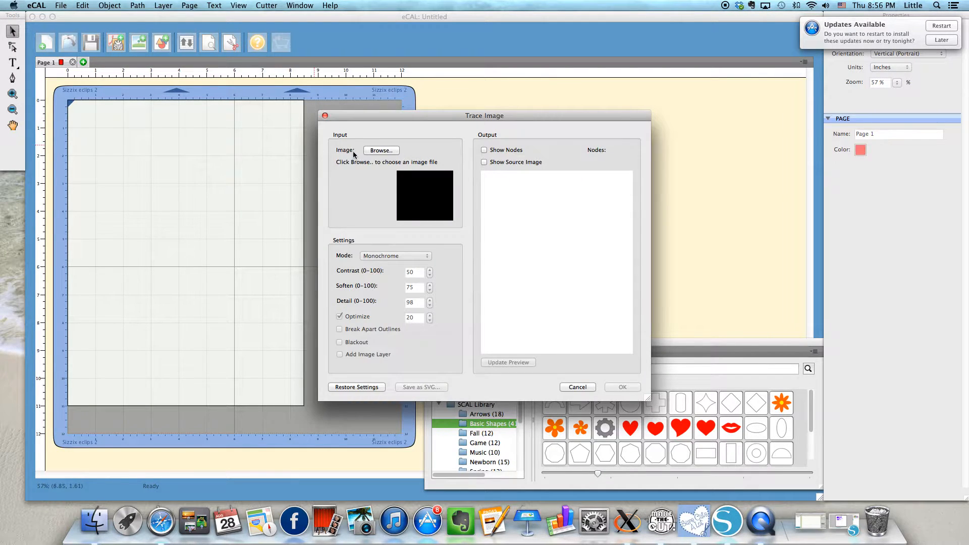
# Step: Load the Owl Pencil PDF from Documents as the trace source, allowing all file types in the file chooser
pyautogui.click(374, 151)
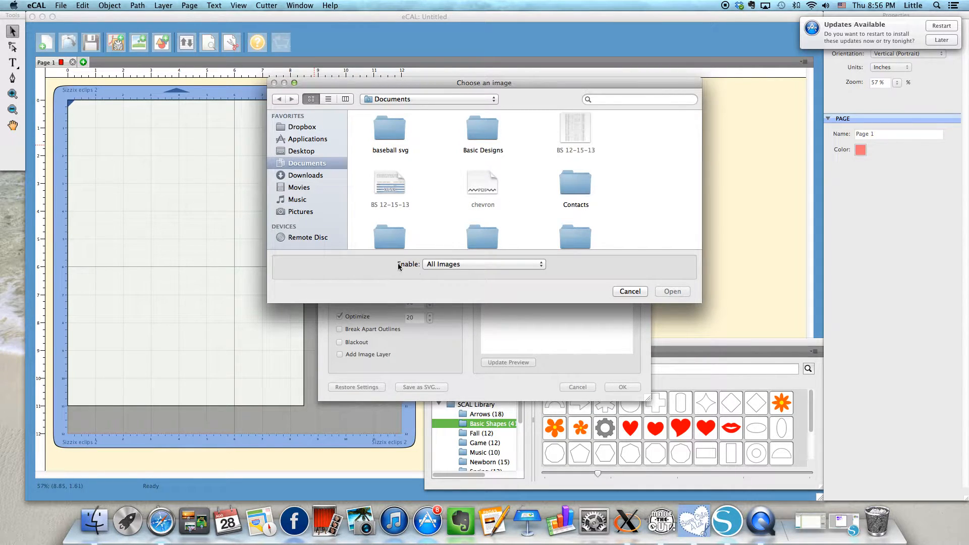
pyautogui.click(543, 265)
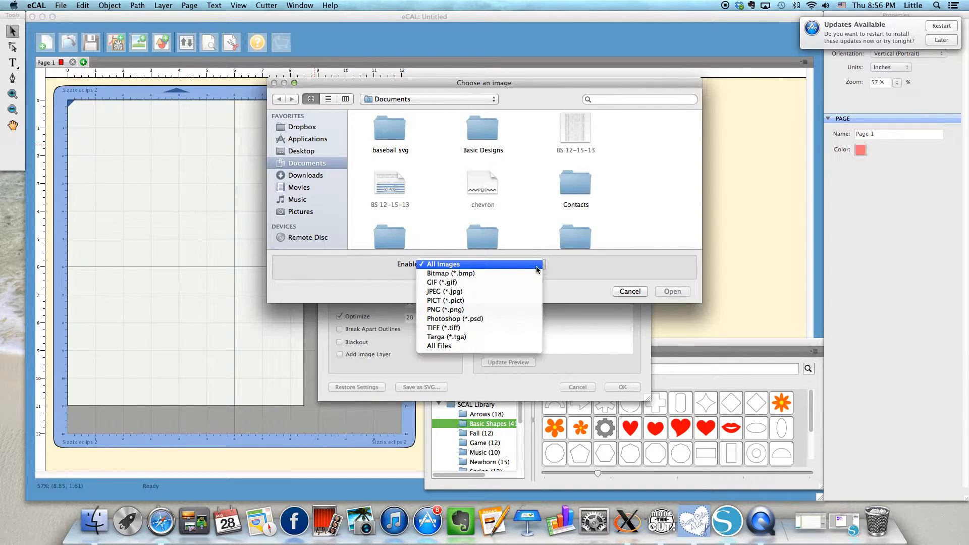
pyautogui.click(486, 348)
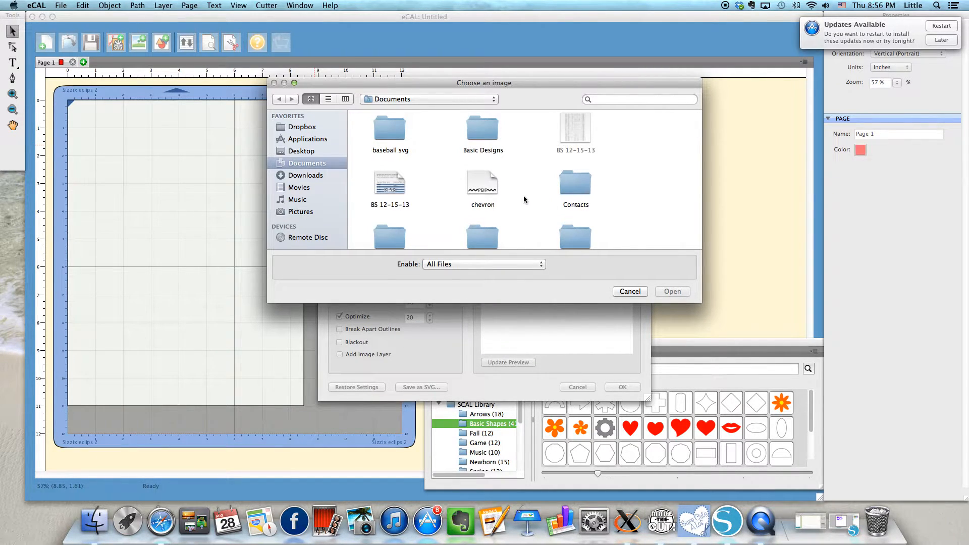
pyautogui.scroll(-8, 524, 199)
pyautogui.scroll(-5, 523, 199)
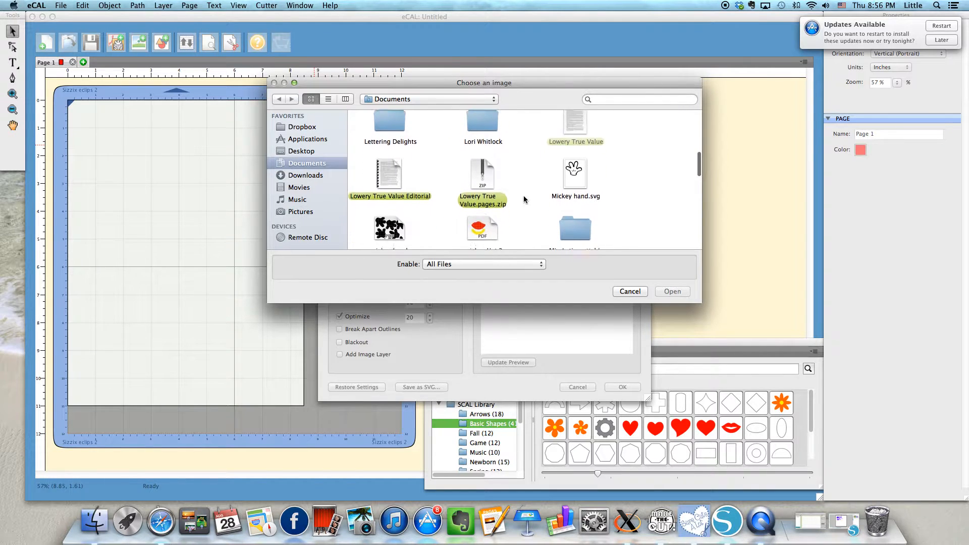
pyautogui.scroll(-5, 524, 198)
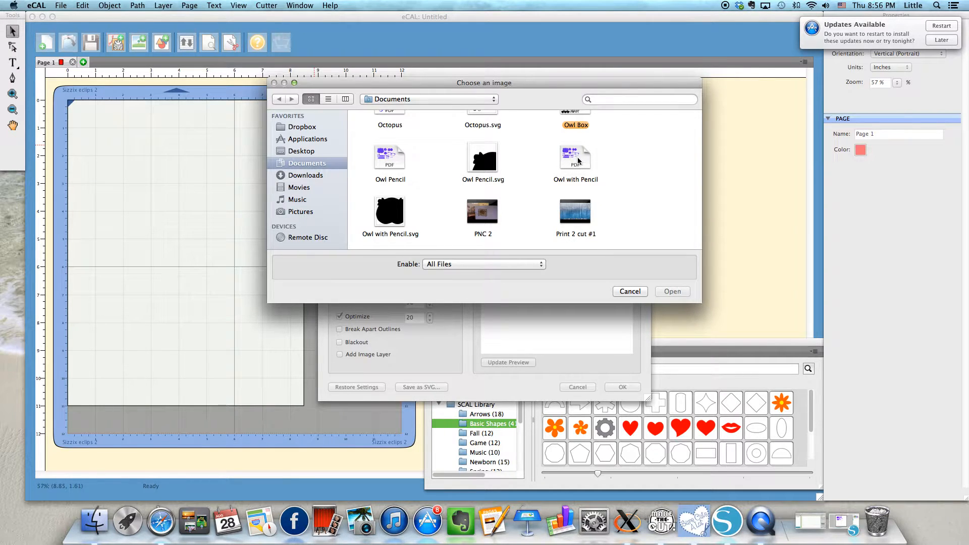
pyautogui.click(384, 161)
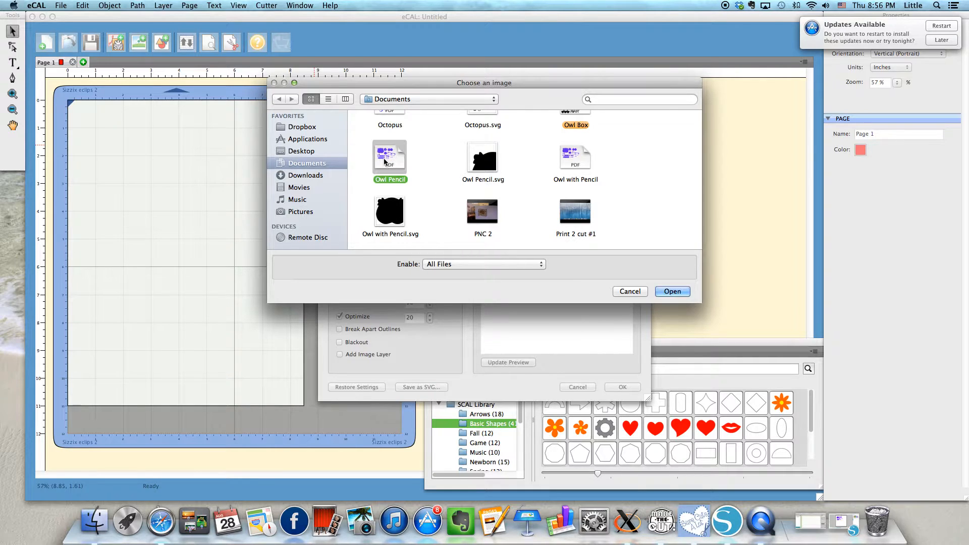
pyautogui.click(668, 292)
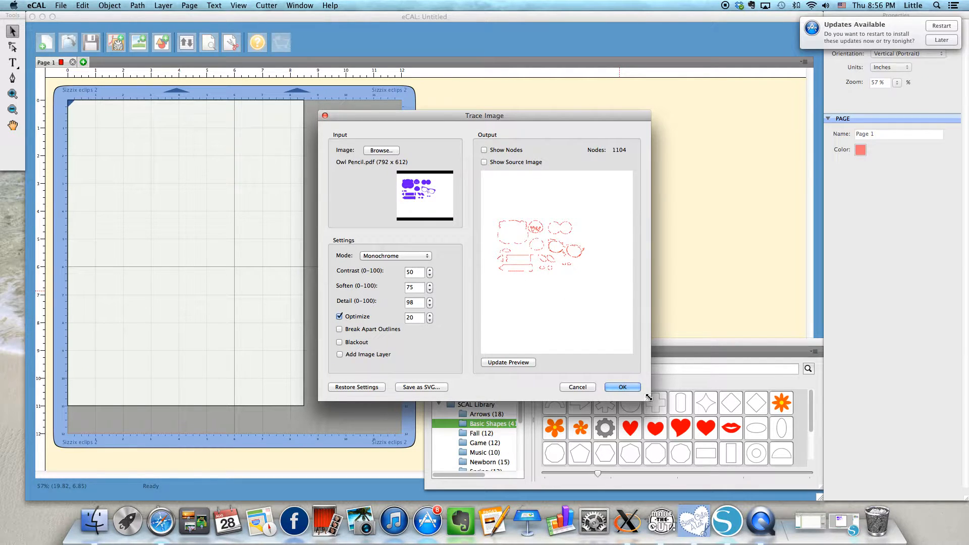
# Step: Set the trace contrast to 75 with a refreshed preview in the enlarged dialog, and check the SVG save options without saving
pyautogui.moveTo(648, 398); pyautogui.dragTo(779, 486)
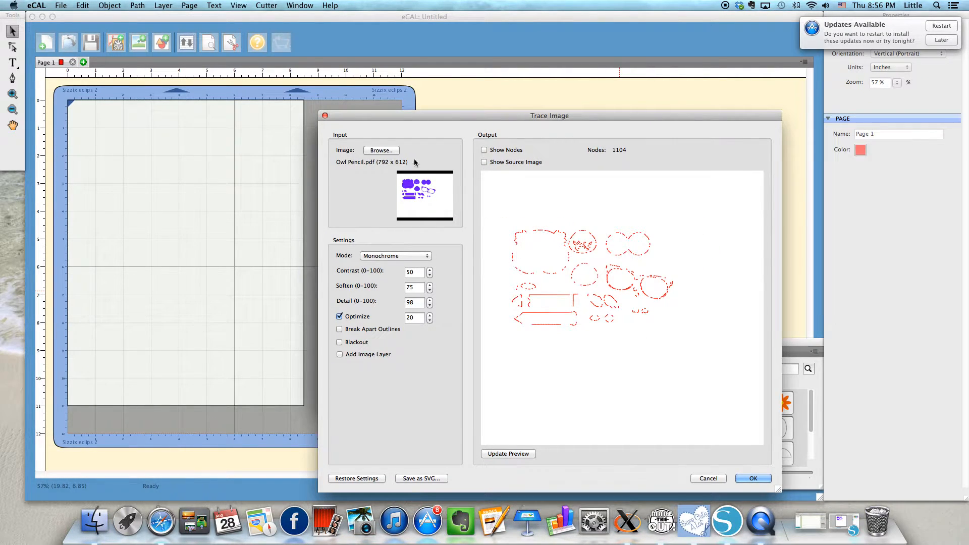
pyautogui.moveTo(318, 111); pyautogui.dragTo(187, 38)
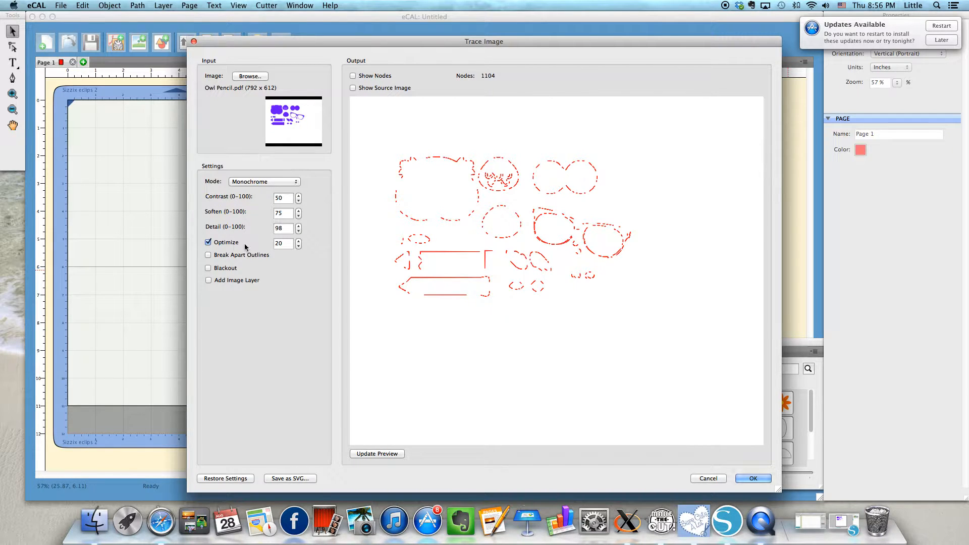
pyautogui.doubleClick(283, 198)
pyautogui.click(379, 453)
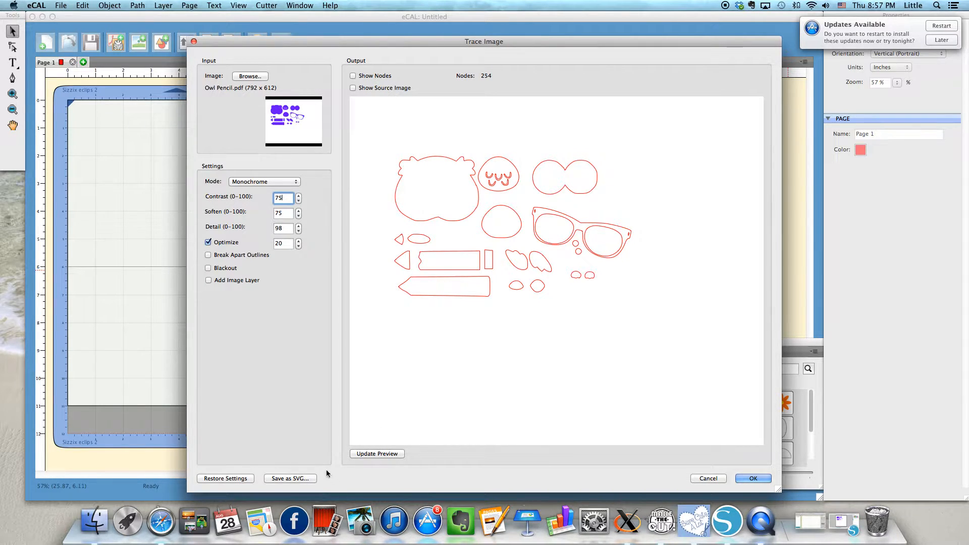
pyautogui.click(288, 480)
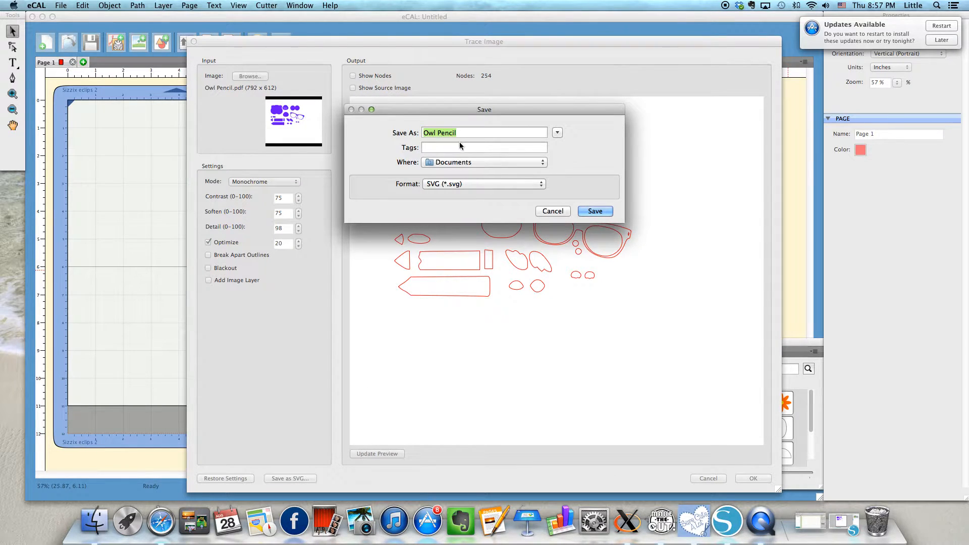
pyautogui.click(552, 211)
# Step: Accept the trace onto the mat and enlarge the owl shapes proportionally to about 7.96 × 4.97 in, slightly inside the page corner
pyautogui.click(754, 480)
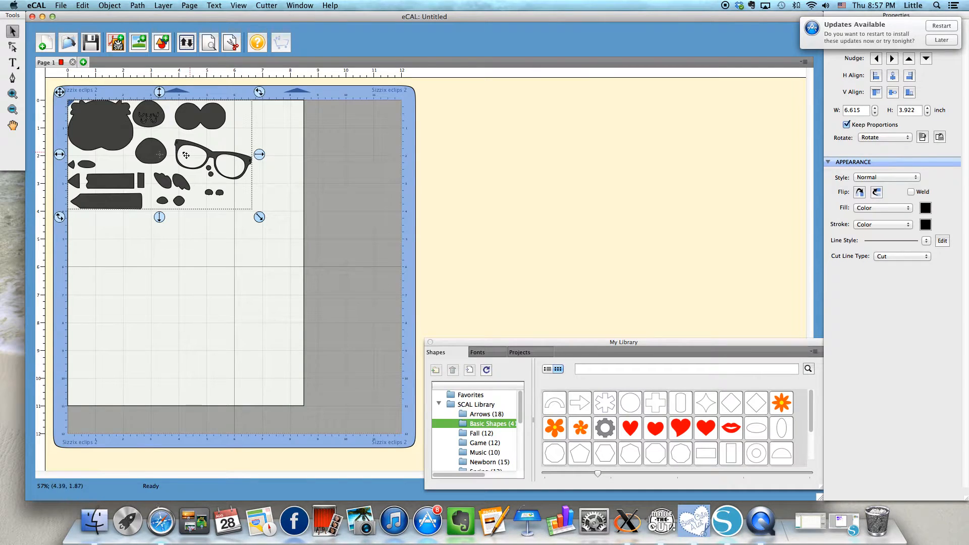
pyautogui.moveTo(144, 131); pyautogui.dragTo(160, 144)
pyautogui.moveTo(273, 229); pyautogui.dragTo(308, 256)
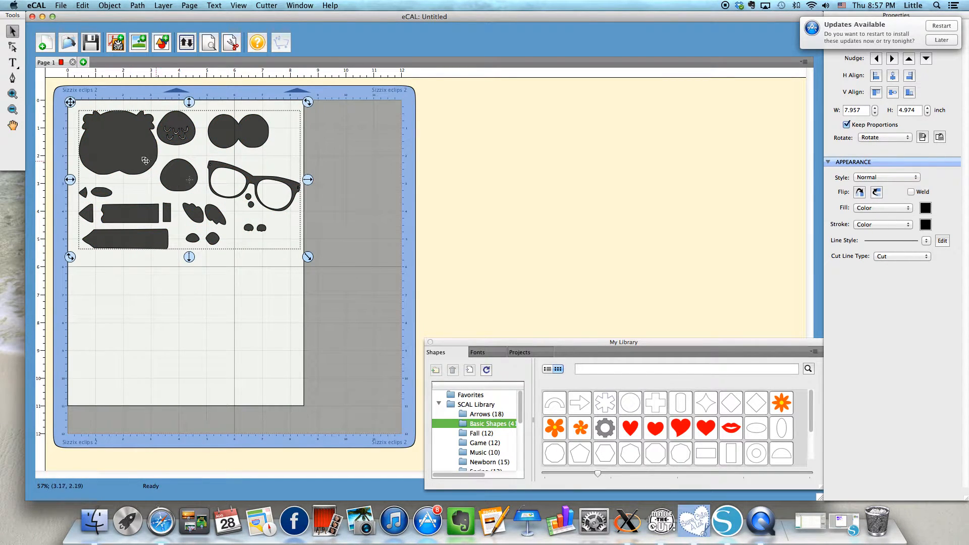
# Step: Examine the traced outlines up close around the glasses and small owl pieces
pyautogui.click(12, 94)
pyautogui.click(237, 198)
pyautogui.click(301, 228)
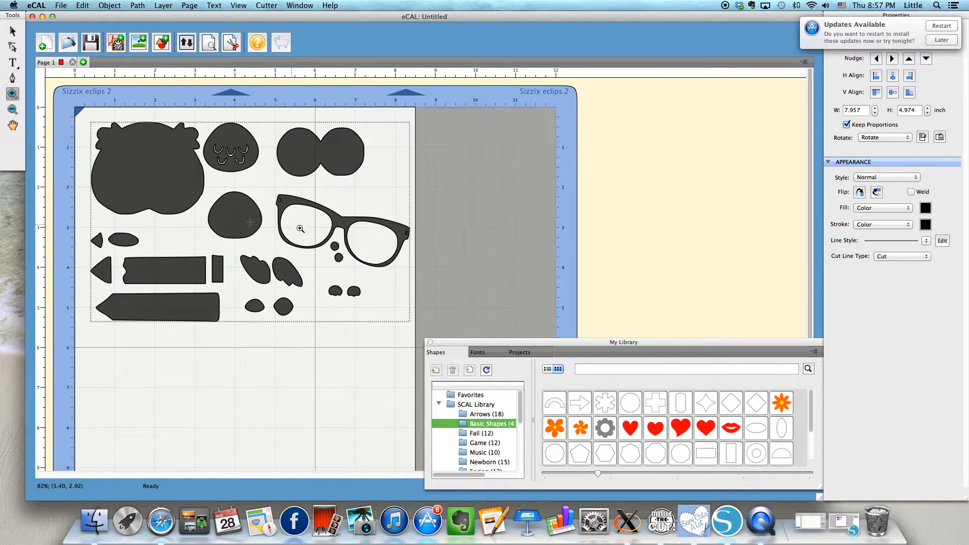
pyautogui.click(350, 245)
pyautogui.click(379, 255)
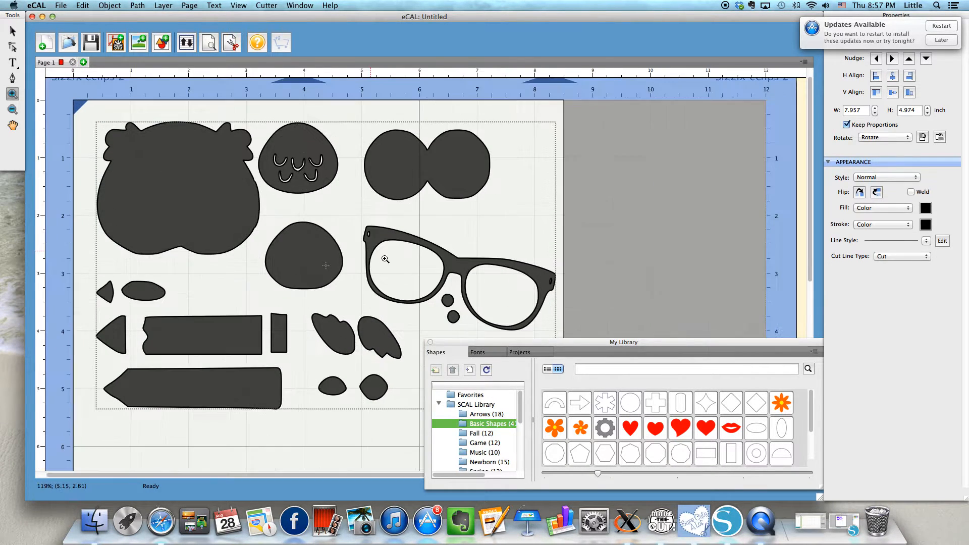
pyautogui.click(473, 315)
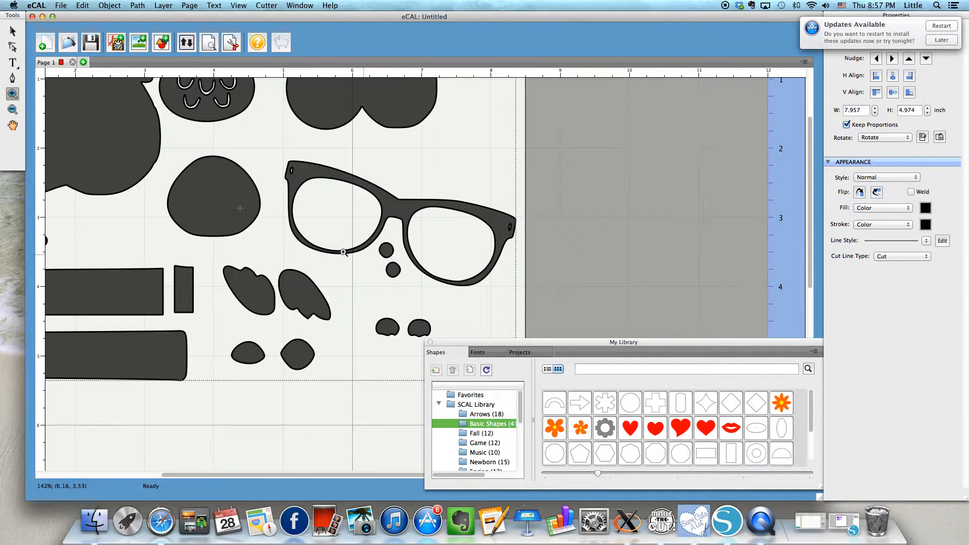
# Step: Show the trace's edit nodes and examine those along the lower rim of the glasses' right lens
pyautogui.click(12, 31)
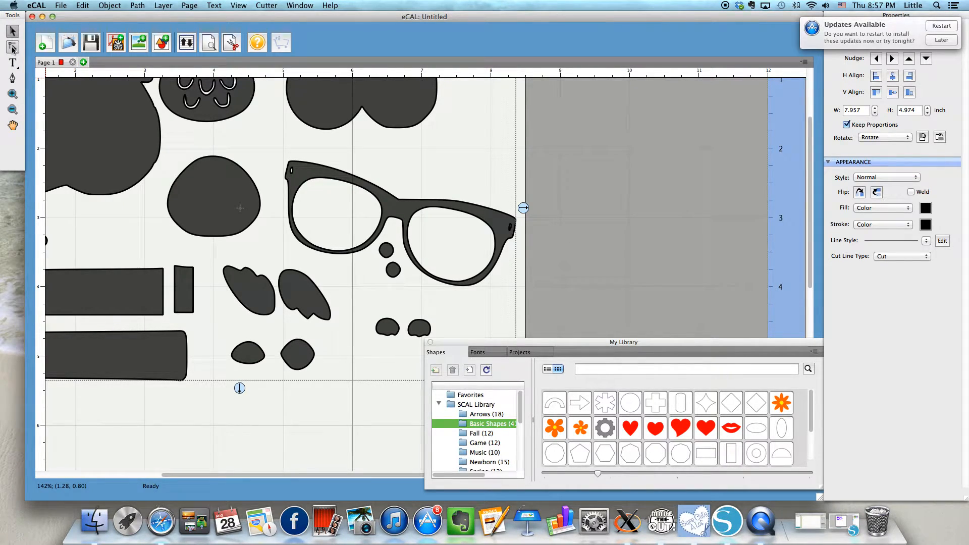
pyautogui.click(13, 48)
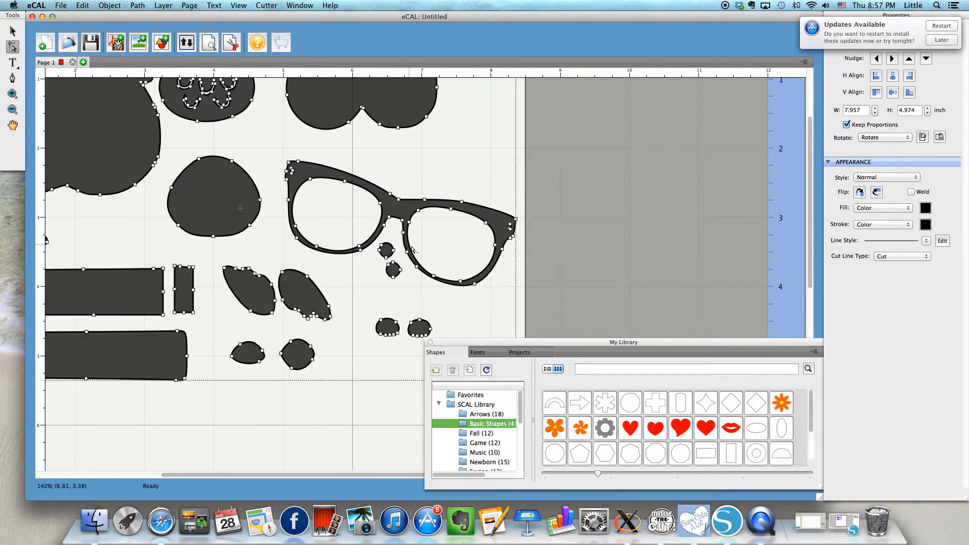
pyautogui.click(433, 276)
pyautogui.moveTo(433, 277); pyautogui.dragTo(433, 275)
pyautogui.click(460, 280)
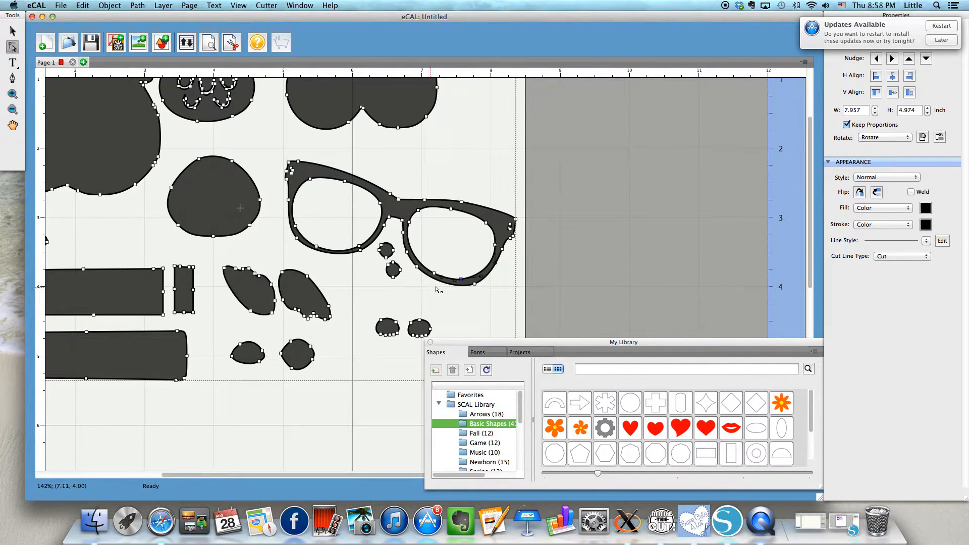
pyautogui.click(480, 275)
pyautogui.moveTo(480, 276); pyautogui.dragTo(474, 277)
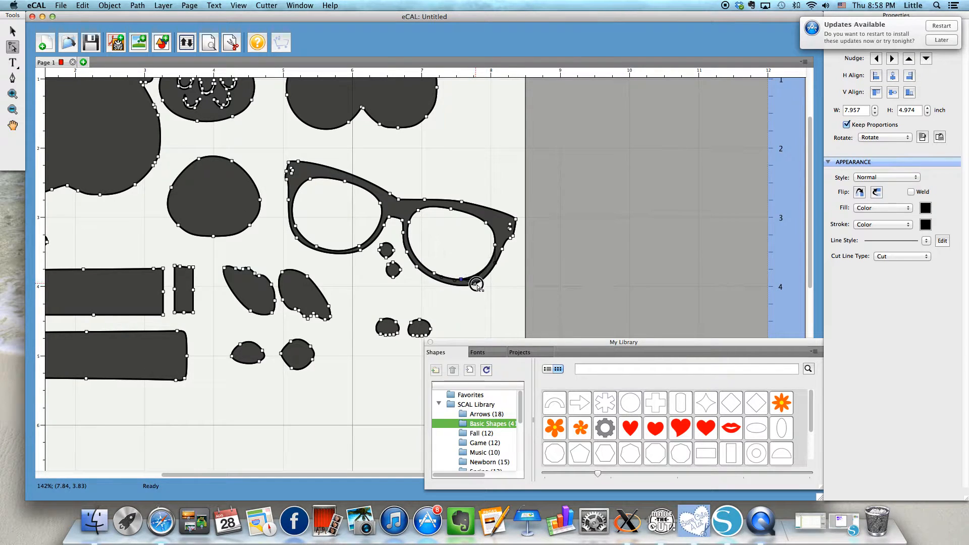
pyautogui.moveTo(479, 280); pyautogui.dragTo(479, 280)
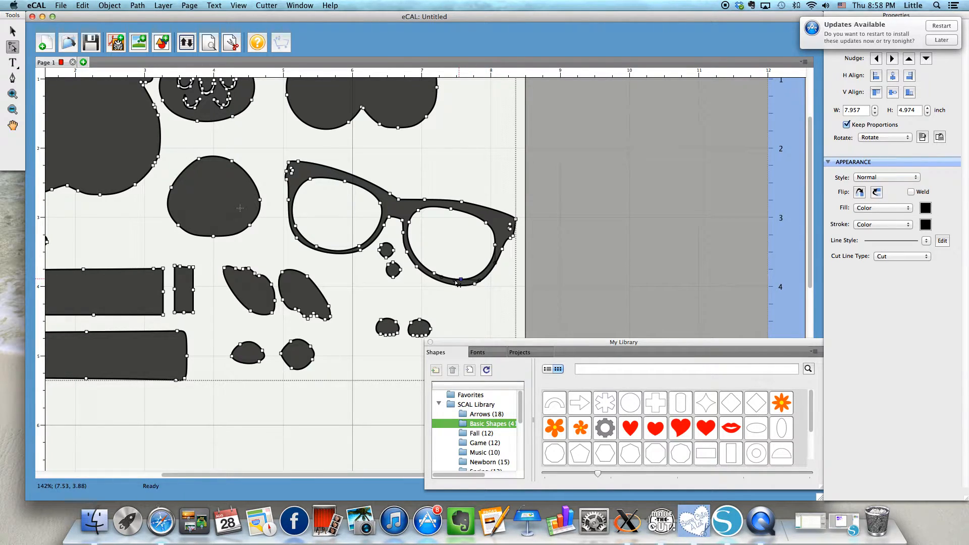
pyautogui.click(433, 273)
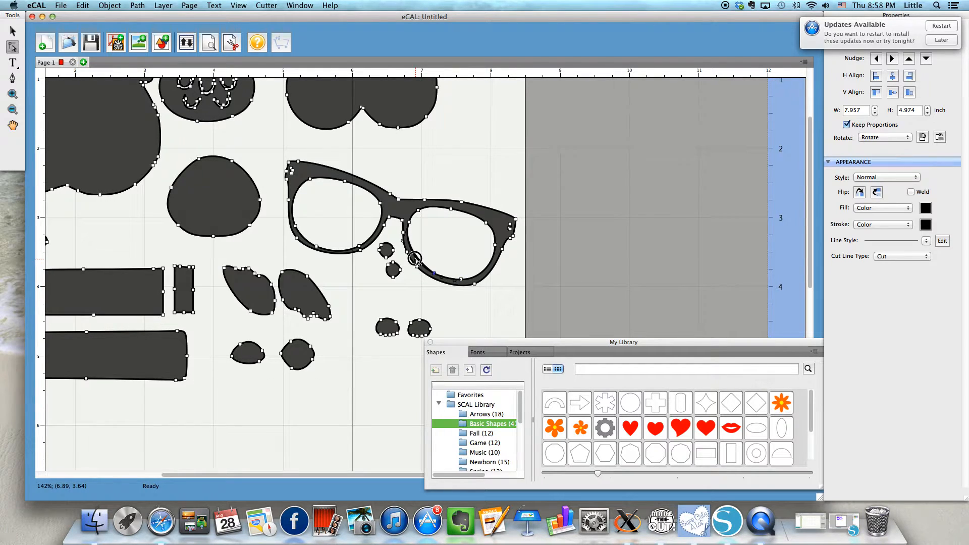
pyautogui.moveTo(415, 259); pyautogui.dragTo(415, 261)
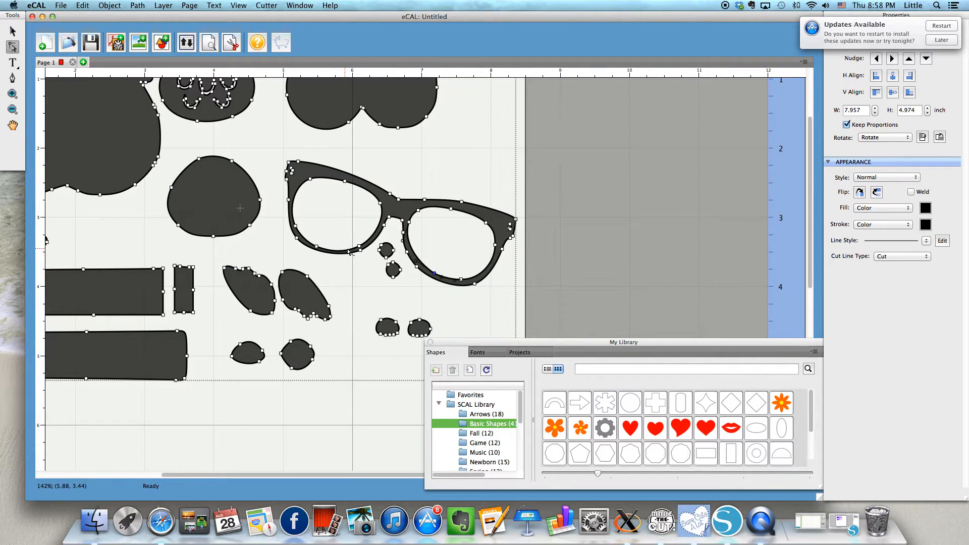
# Step: Examine the nodes along the glasses' left lower rim, recheck the right rim, and return to the Selection Tool
pyautogui.click(316, 248)
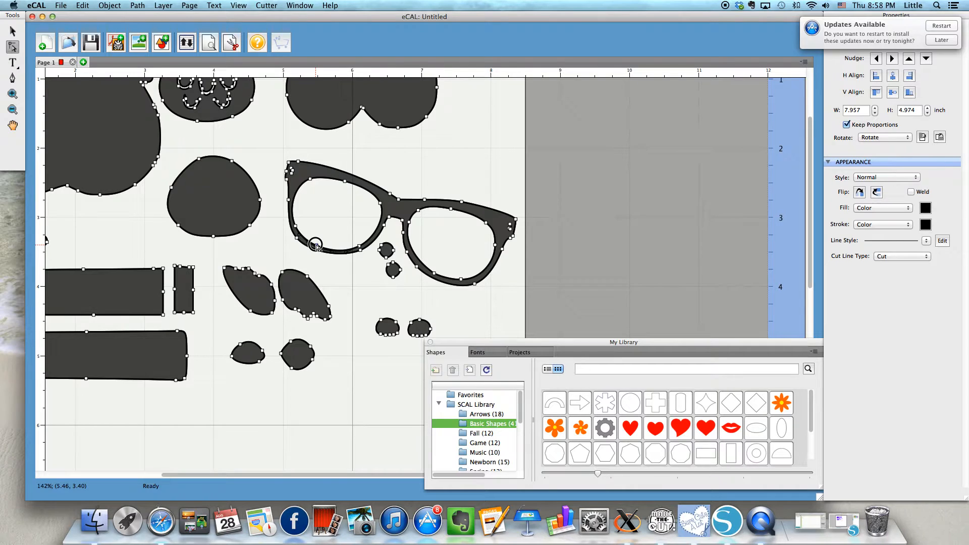
pyautogui.click(343, 249)
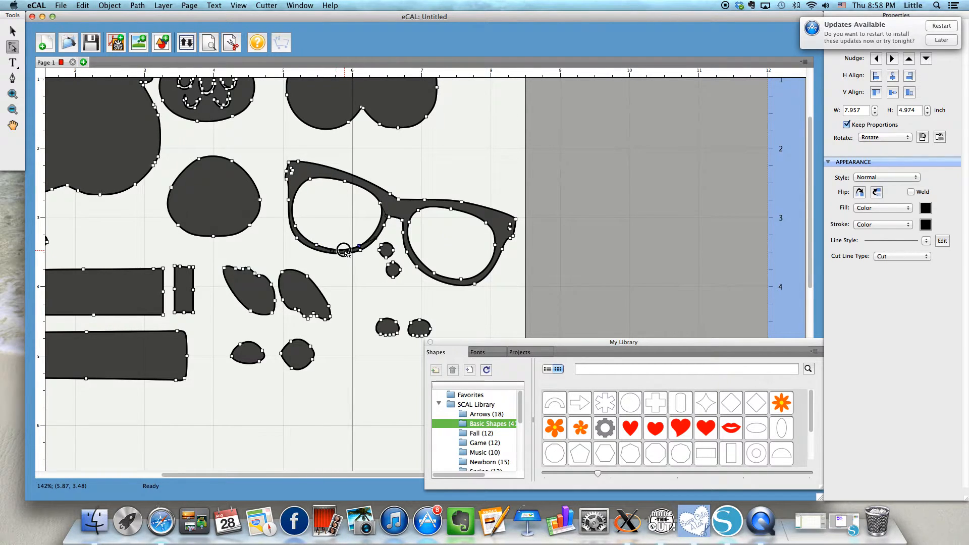
pyautogui.moveTo(344, 249); pyautogui.dragTo(345, 249)
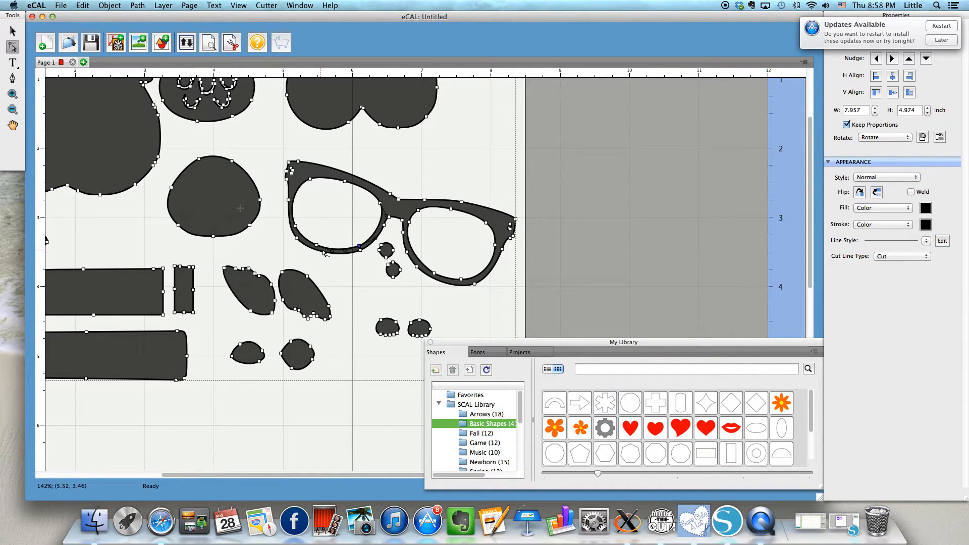
pyautogui.click(461, 282)
pyautogui.click(460, 281)
pyautogui.click(13, 32)
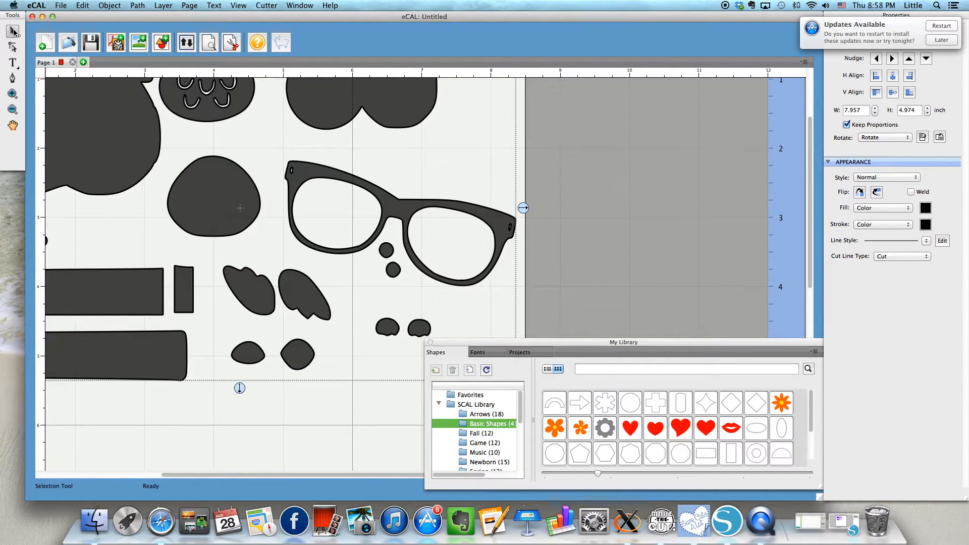
pyautogui.click(435, 274)
# Step: Check the SVG export options for the owl shapes and close them without saving
pyautogui.click(60, 6)
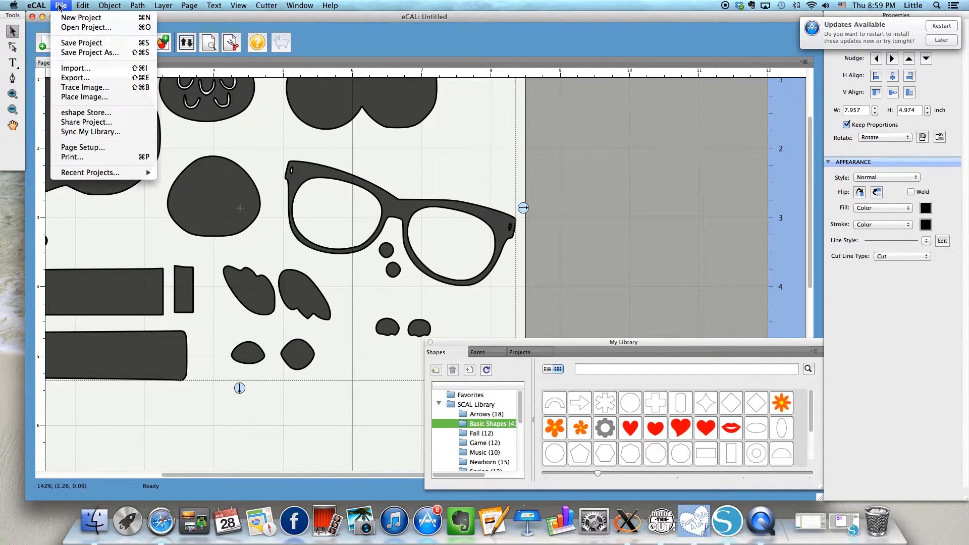
pyautogui.click(99, 80)
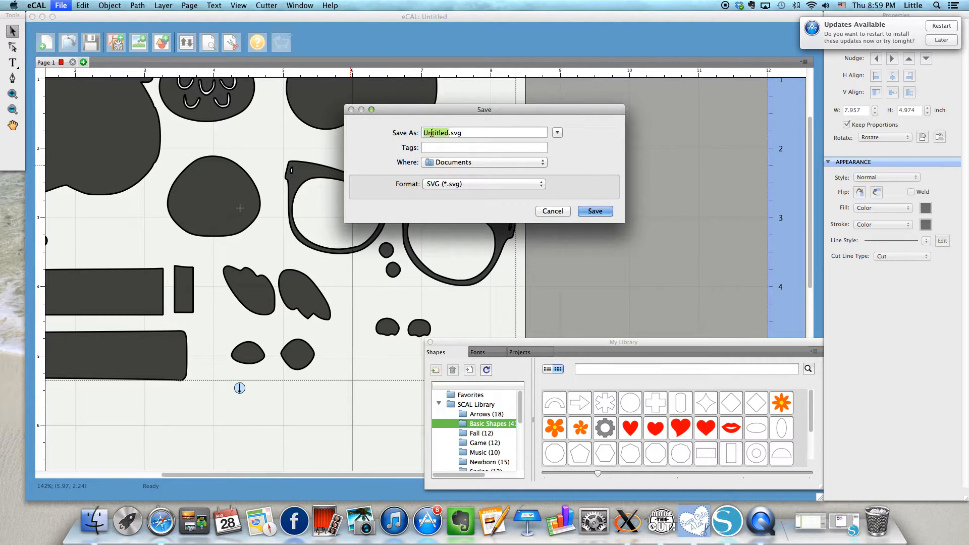
pyautogui.click(551, 211)
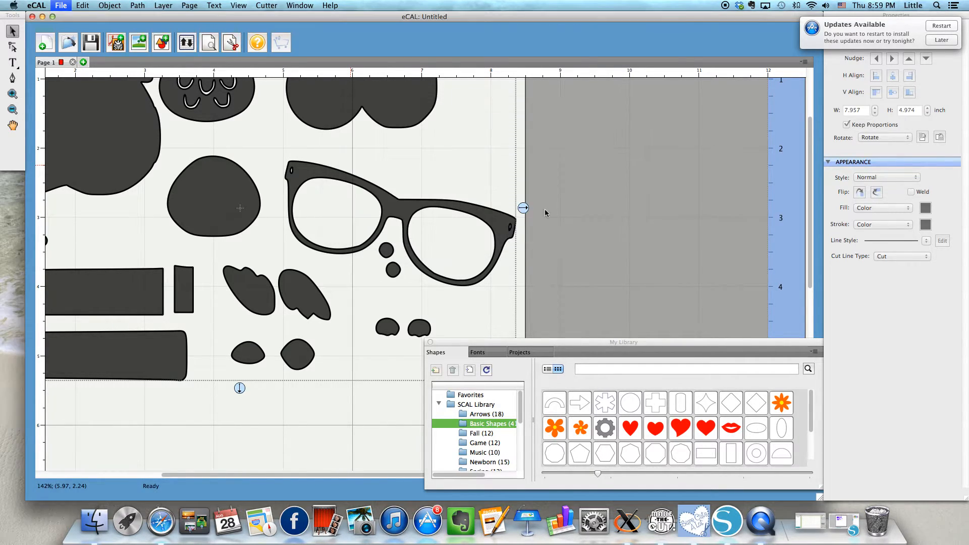
# Step: Minimize the eCAL project and switch to the empty project in Make The Cut
pyautogui.click(42, 17)
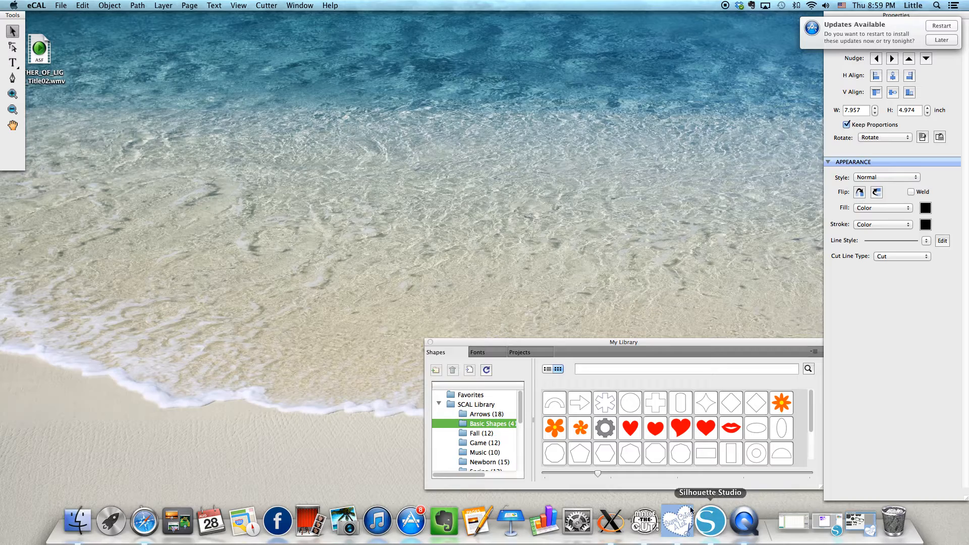
pyautogui.click(651, 522)
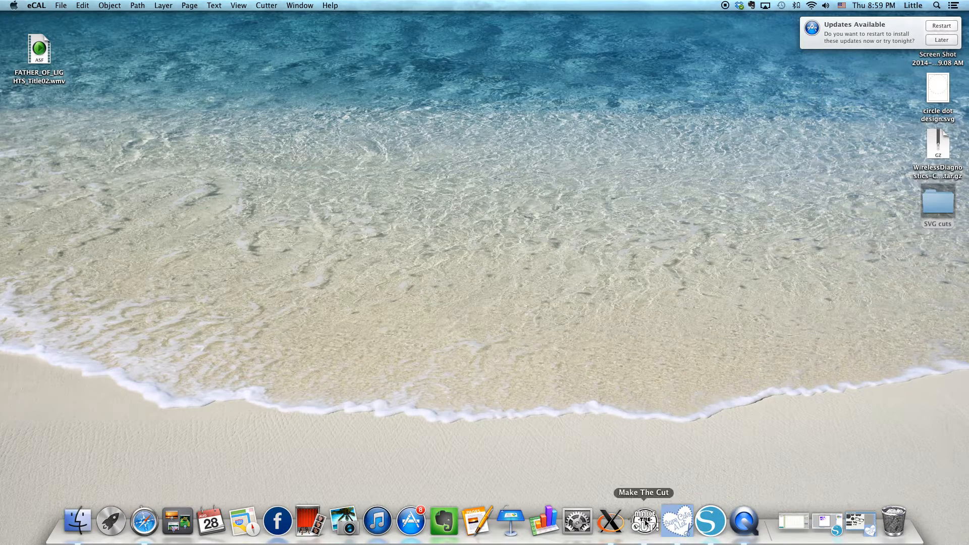
pyautogui.click(795, 522)
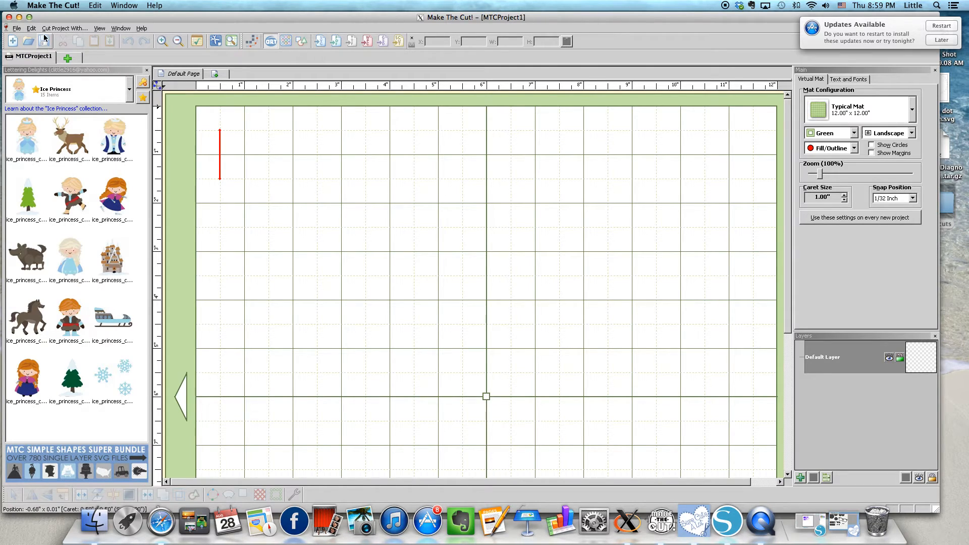
# Step: Try to import Owl Pencil.pdf from My Documents as a vector PDF
pyautogui.click(18, 29)
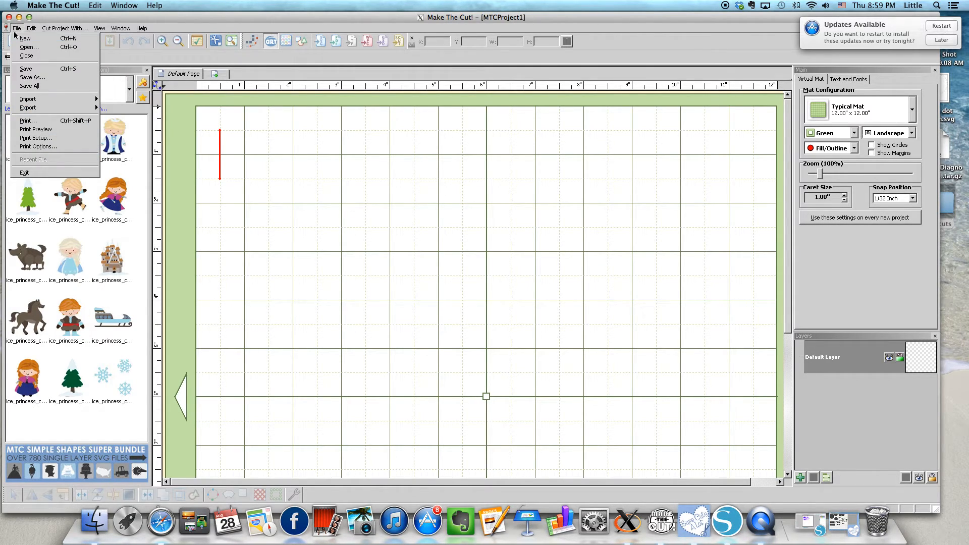
pyautogui.moveTo(54, 100)
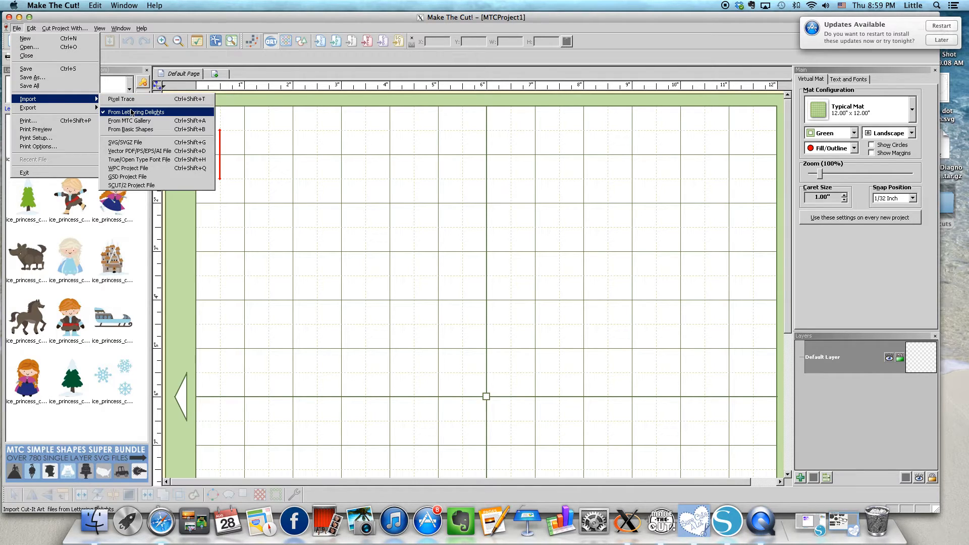
pyautogui.click(142, 151)
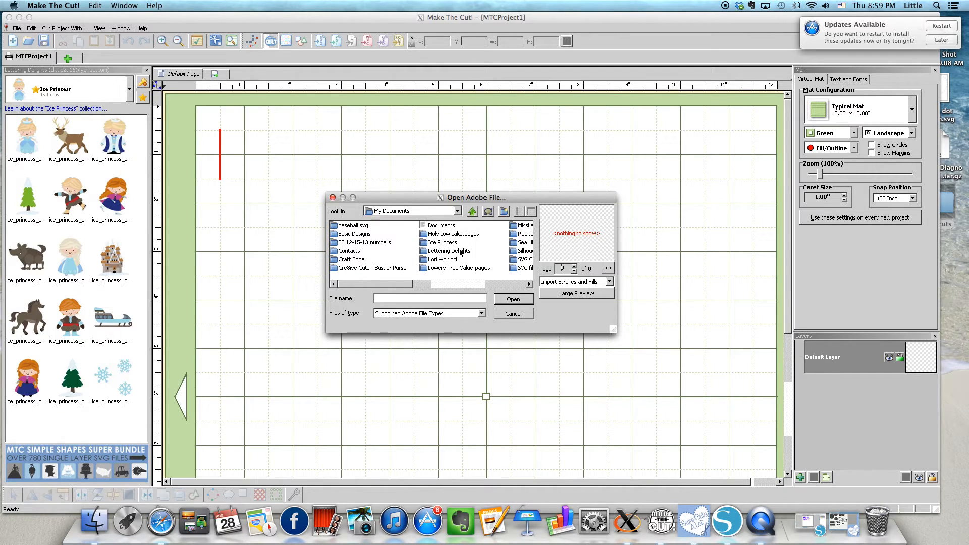
pyautogui.moveTo(386, 285); pyautogui.dragTo(497, 287)
pyautogui.click(445, 242)
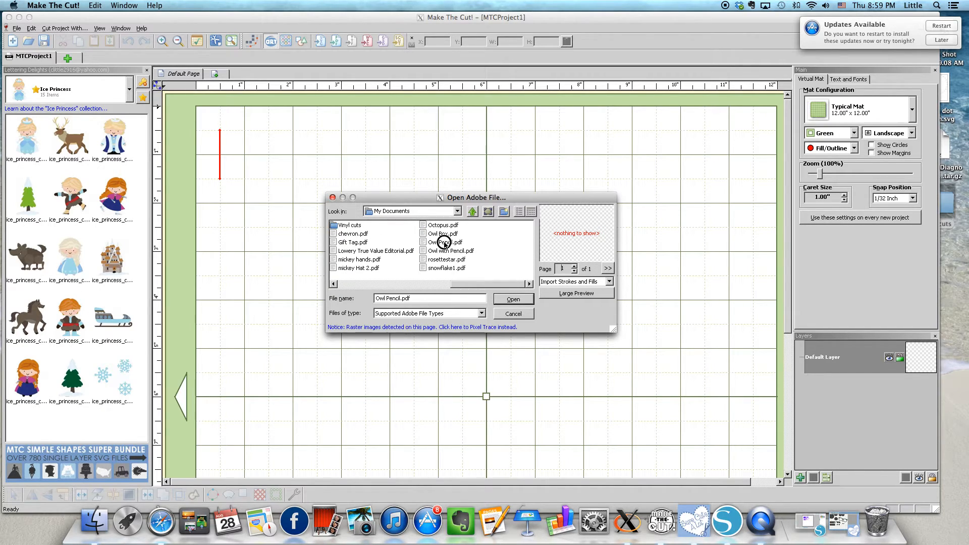
pyautogui.click(515, 302)
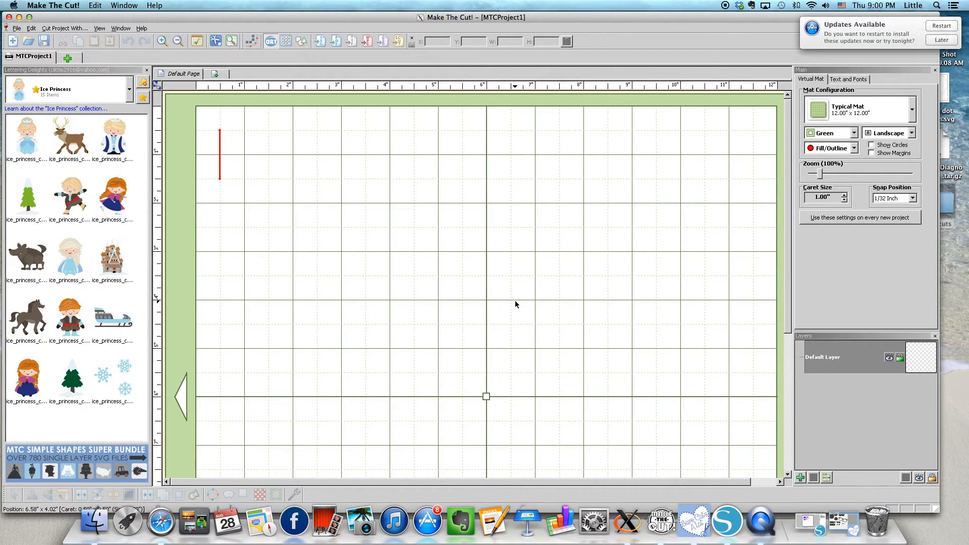
# Step: Try to find the owl PDF in My Documents for Pixel Trace, using all supported formats, and dismiss the file chooser
pyautogui.click(16, 28)
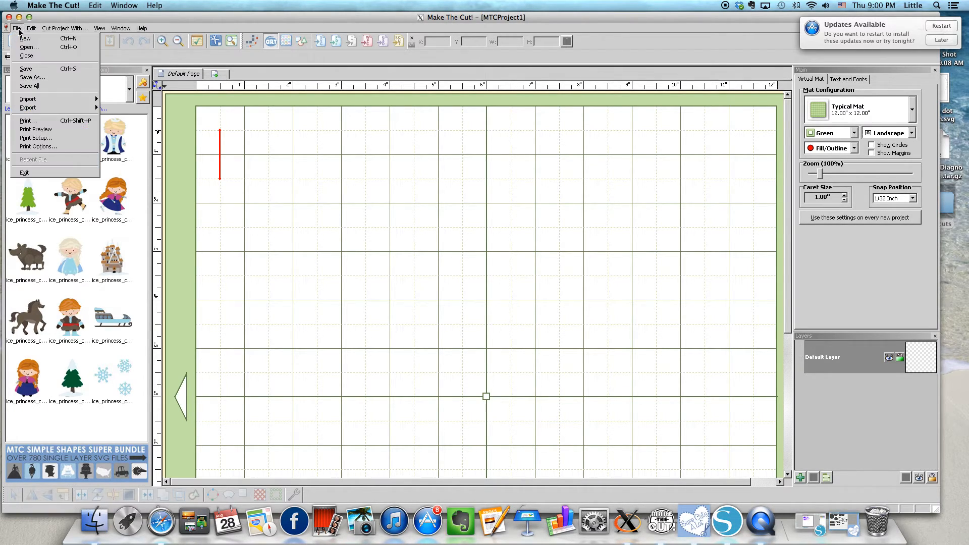
pyautogui.moveTo(60, 99)
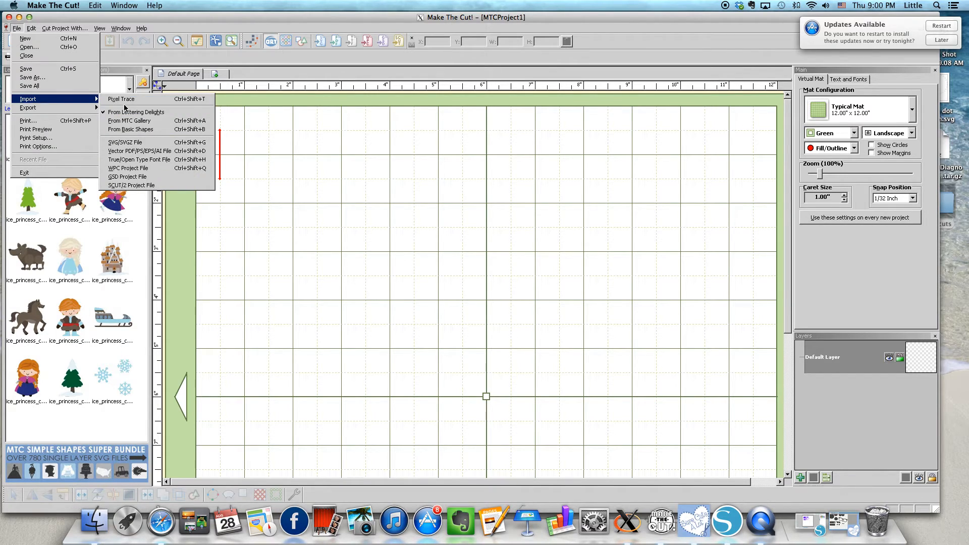
pyautogui.click(130, 100)
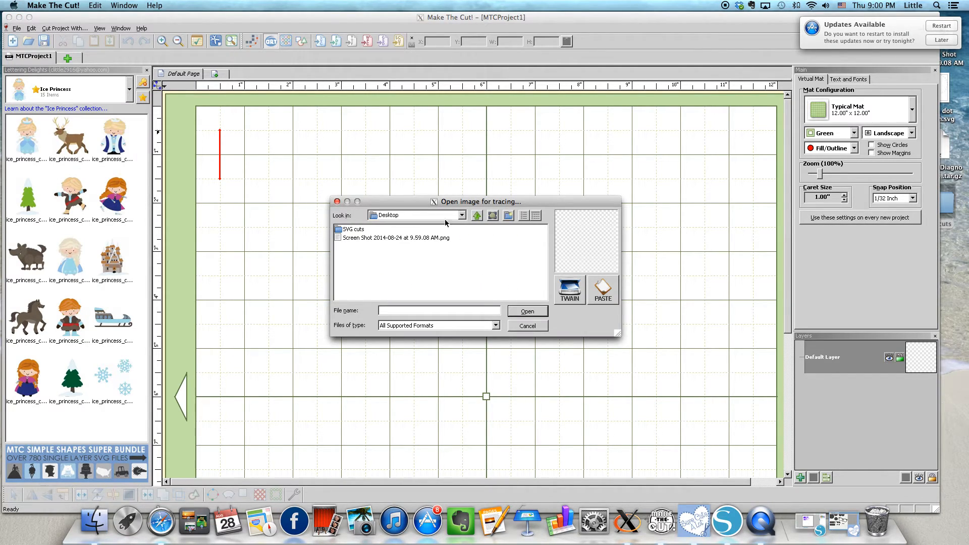
pyautogui.click(461, 214)
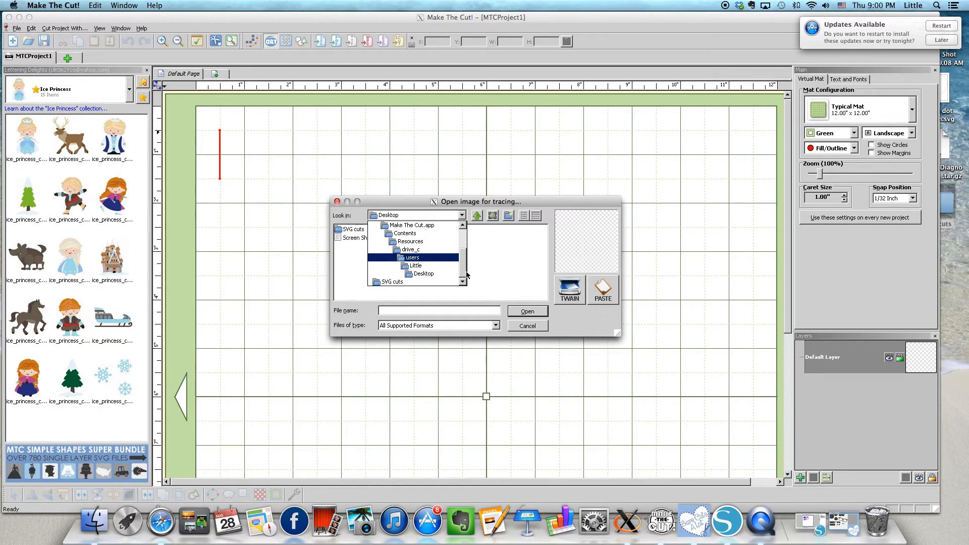
pyautogui.moveTo(465, 270); pyautogui.dragTo(461, 240)
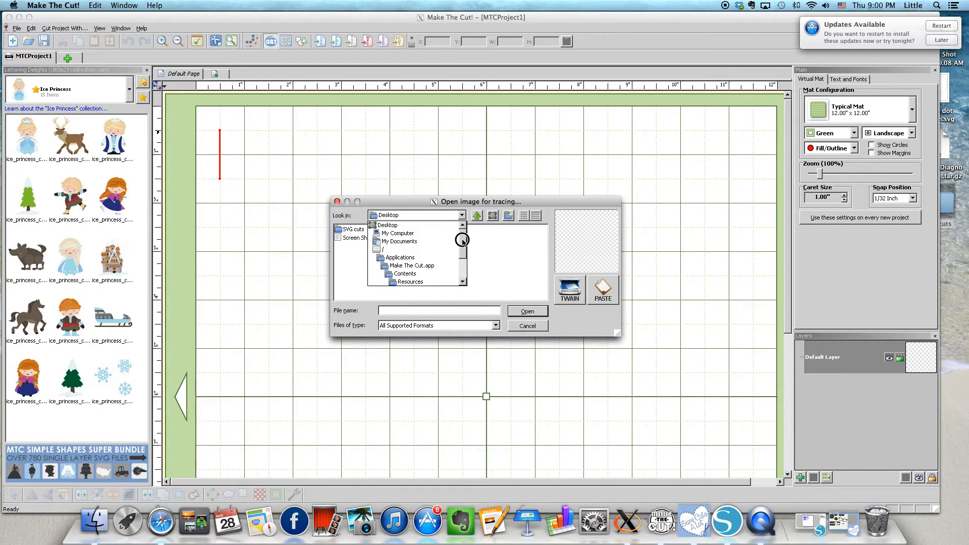
pyautogui.click(404, 242)
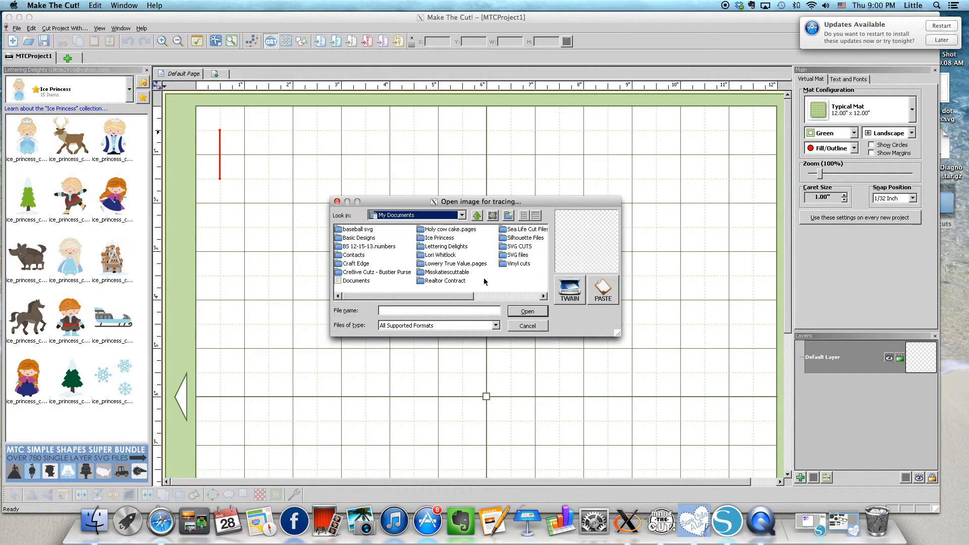
pyautogui.moveTo(452, 296); pyautogui.dragTo(380, 302)
pyautogui.click(496, 326)
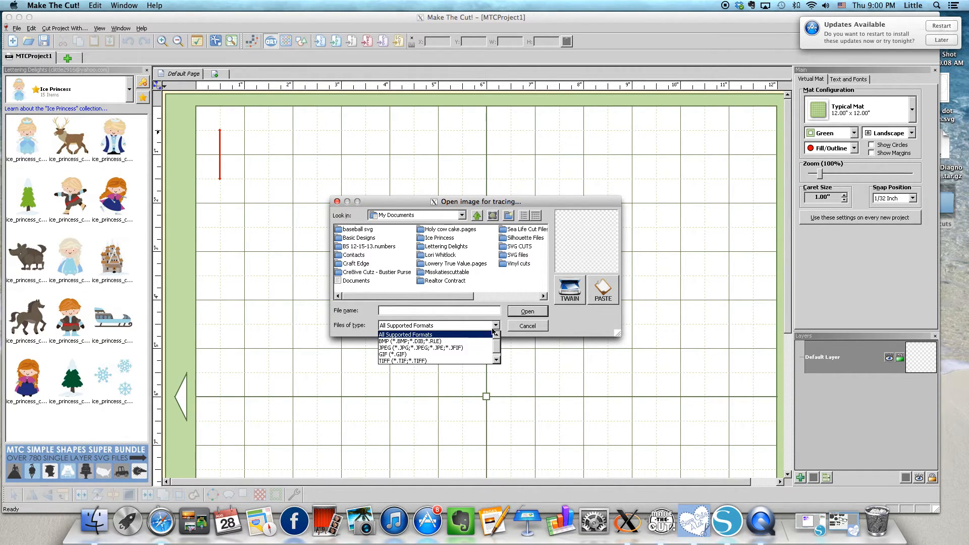
pyautogui.click(451, 335)
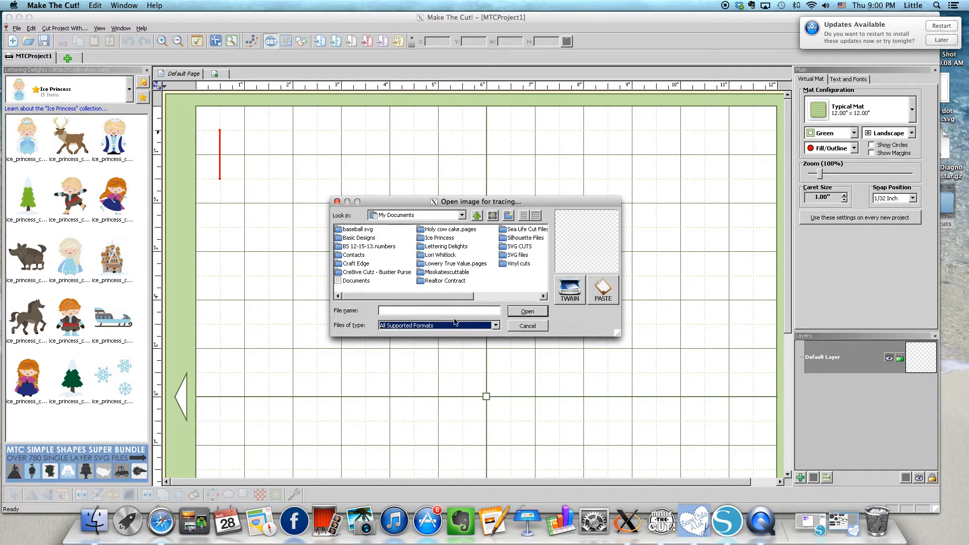
pyautogui.click(336, 201)
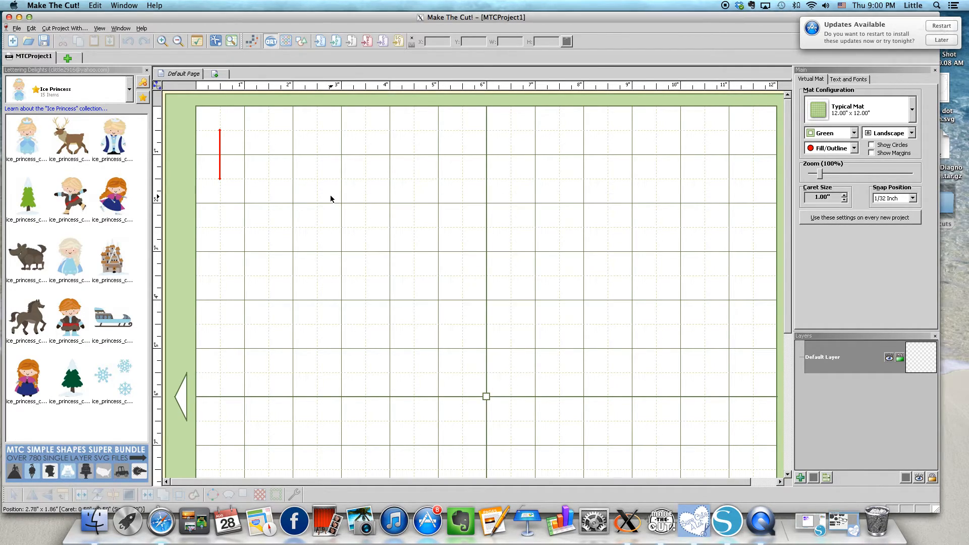
# Step: Choose Owl Pencil.pdf from My Documents for vector PDF import and send its raster image to Pixel Trace
pyautogui.click(17, 28)
pyautogui.moveTo(63, 99)
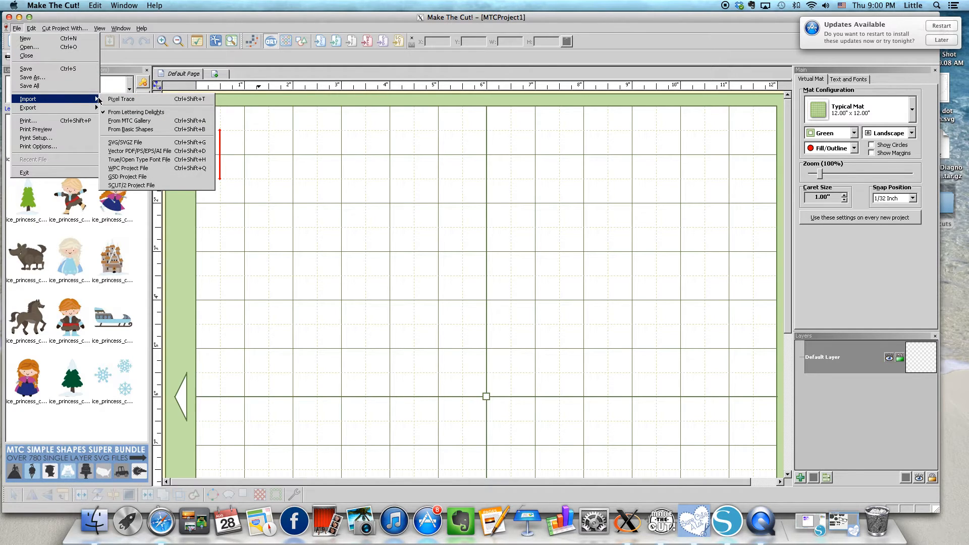
pyautogui.click(135, 152)
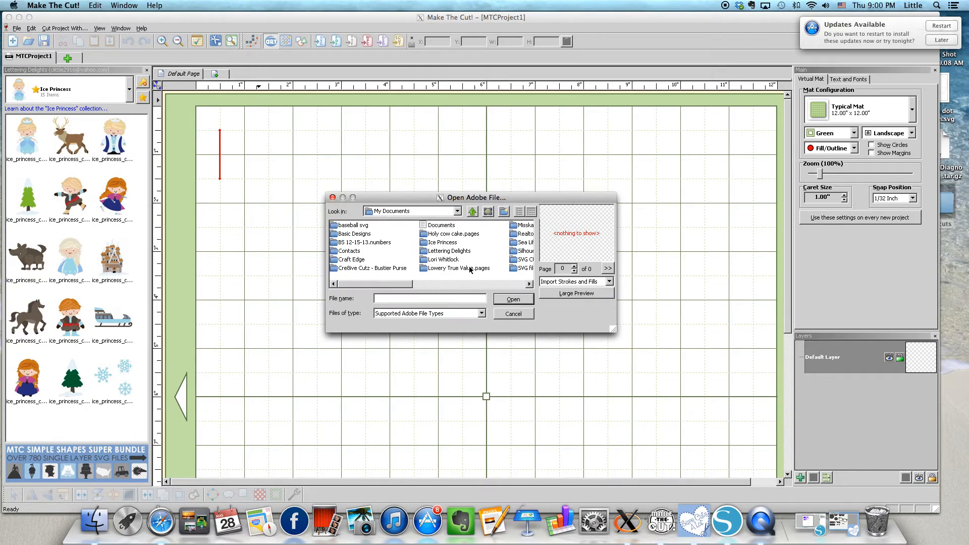
pyautogui.click(529, 284)
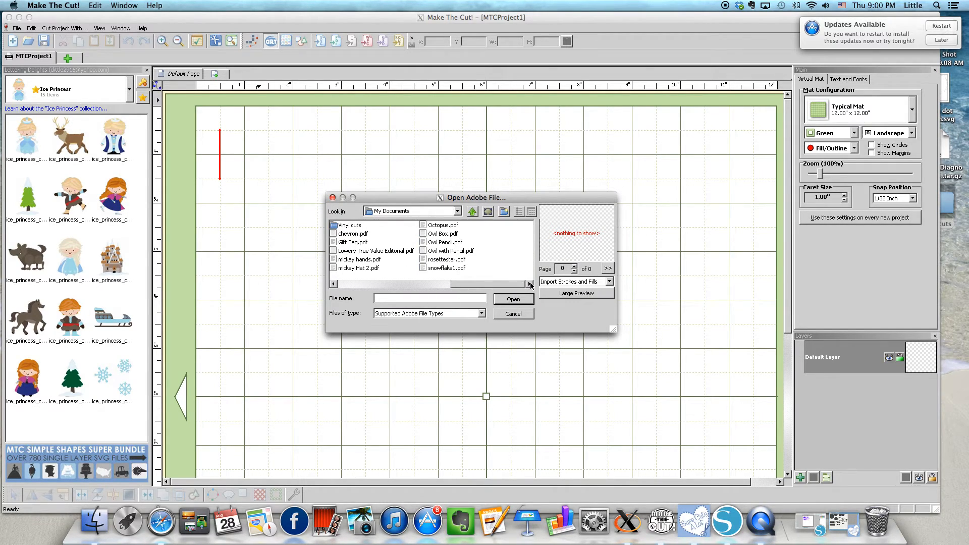
pyautogui.click(446, 243)
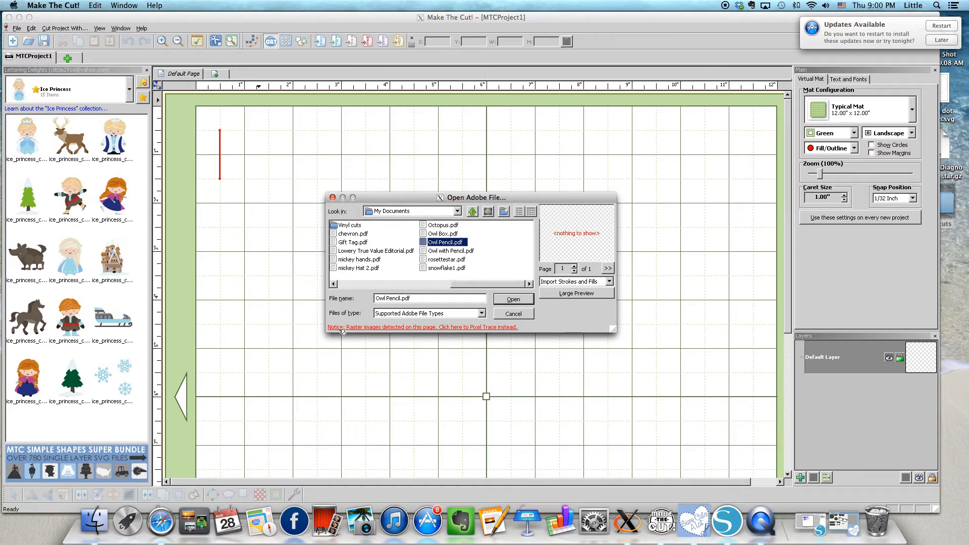
pyautogui.click(429, 327)
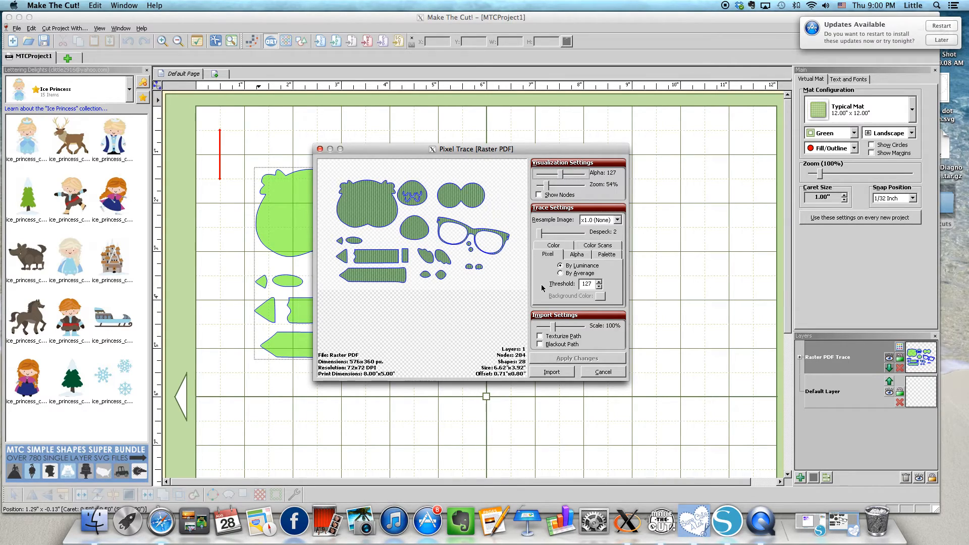
# Step: Set the Pixel Trace threshold to 190, import the traced owl shapes onto the mat and finish tracing
pyautogui.moveTo(594, 284); pyautogui.dragTo(581, 284)
pyautogui.write('2')
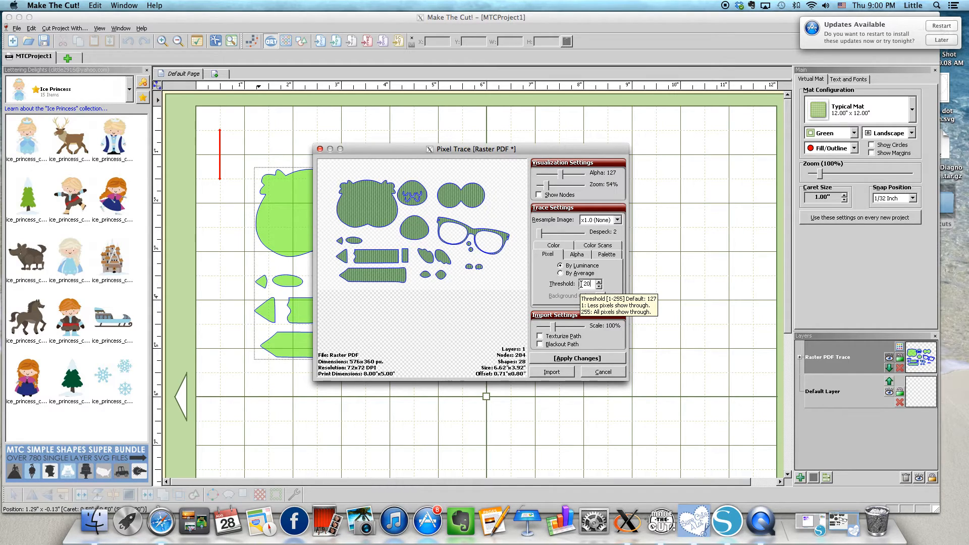
pyautogui.write('90')
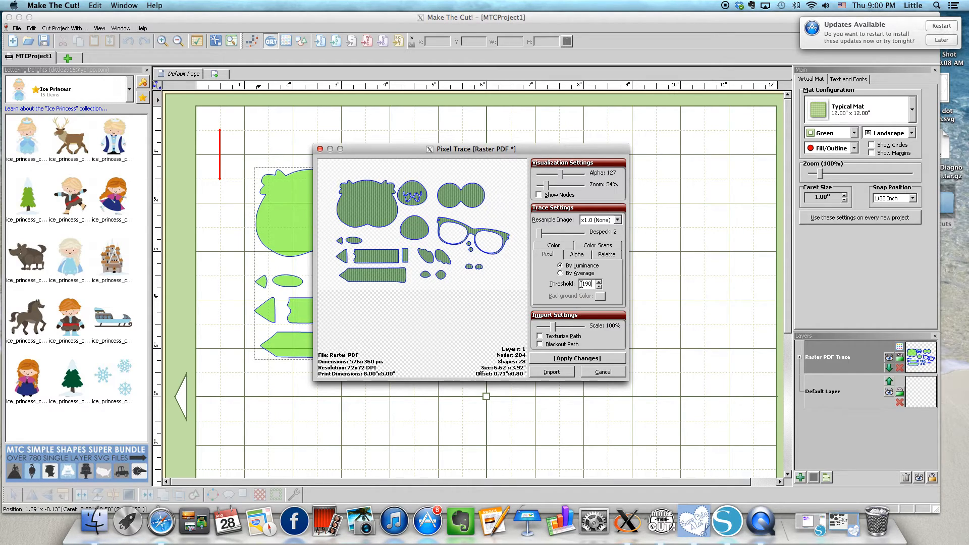
pyautogui.click(570, 358)
pyautogui.moveTo(419, 146); pyautogui.dragTo(684, 134)
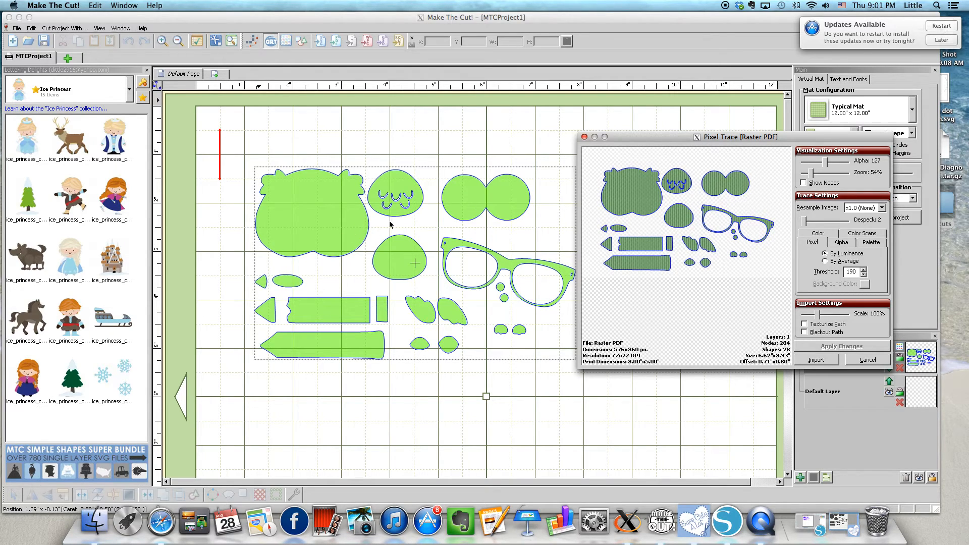
pyautogui.click(816, 360)
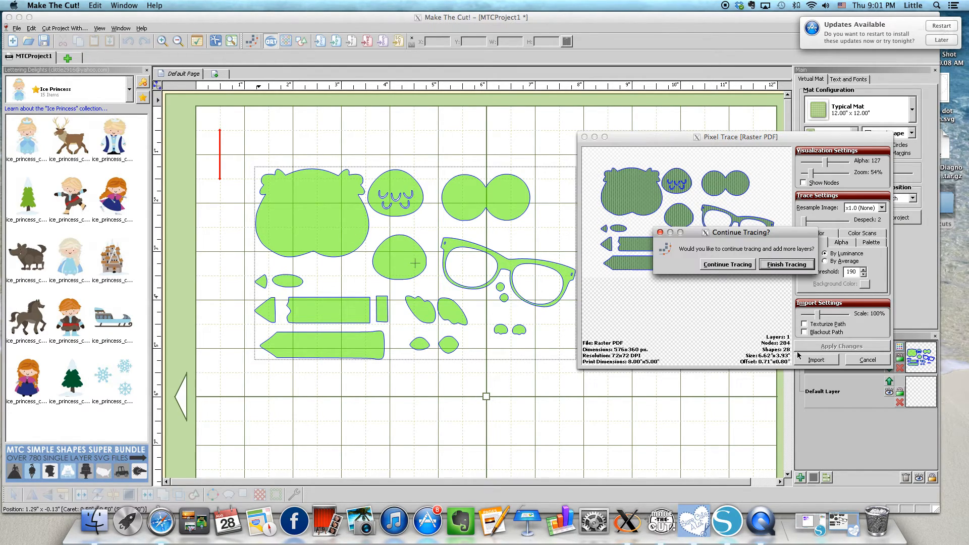
pyautogui.click(786, 264)
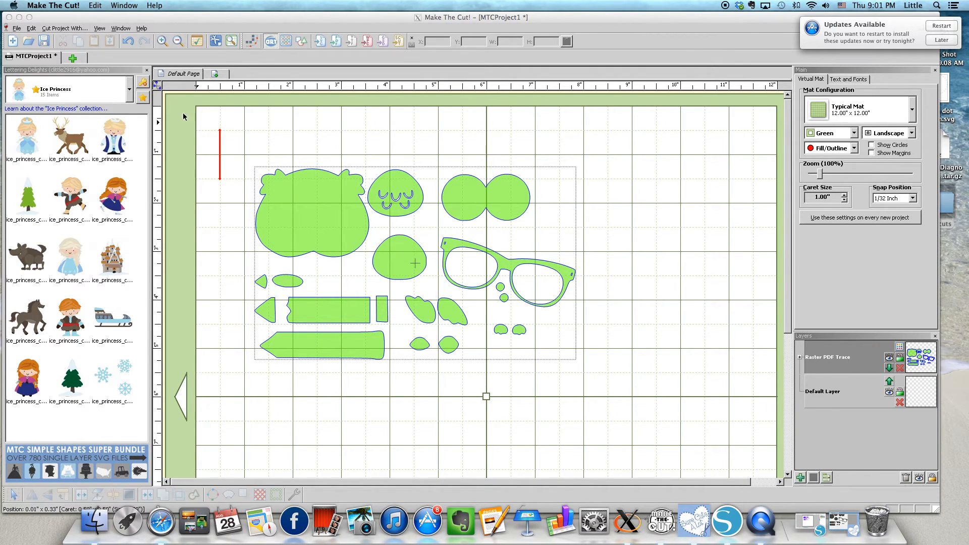
# Step: Select the traced owl shapes, check the SVG export options and files in My Documents, and close without saving
pyautogui.click(16, 29)
pyautogui.click(16, 29)
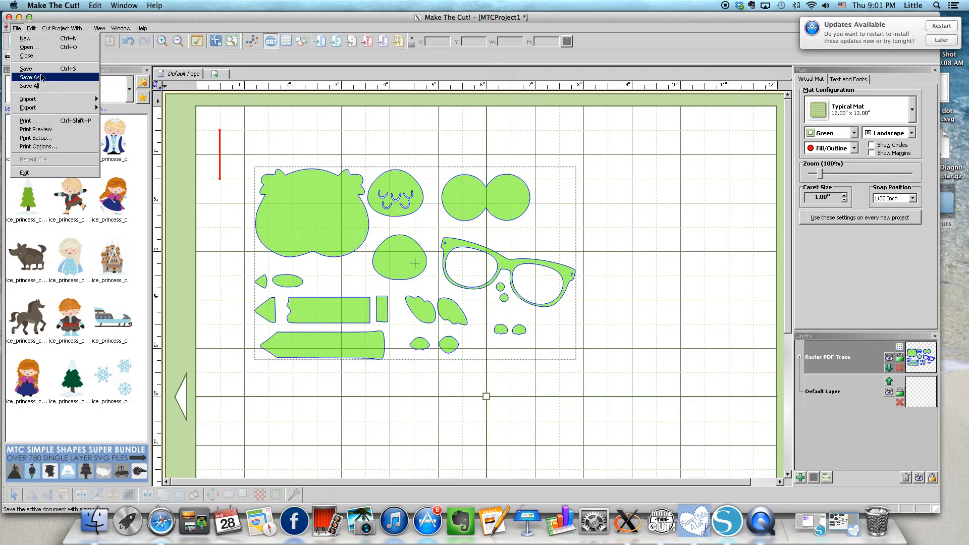
pyautogui.moveTo(50, 108)
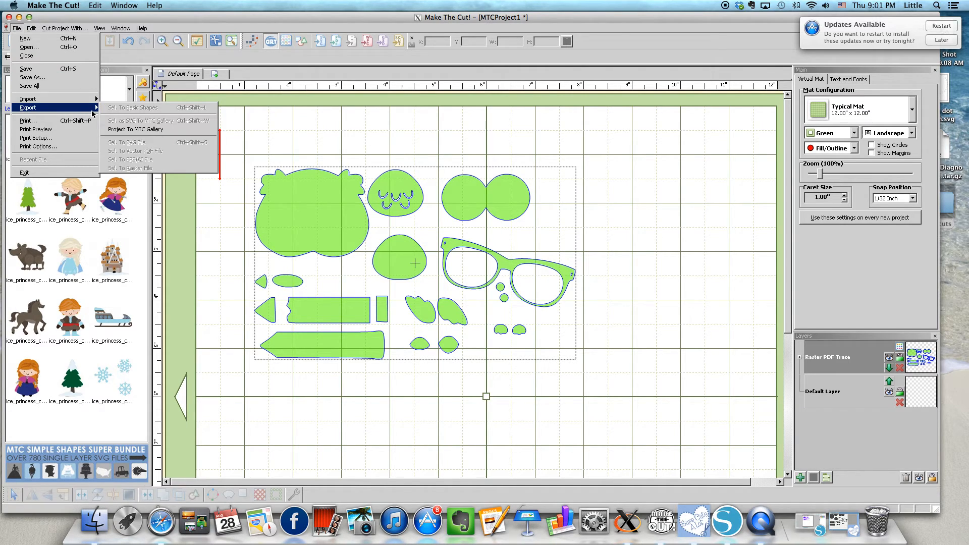
pyautogui.click(302, 253)
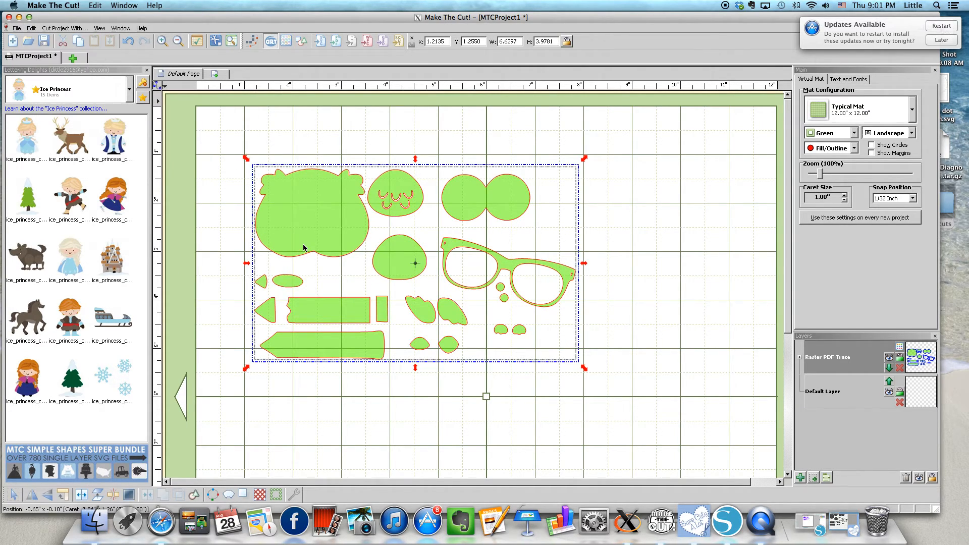
pyautogui.click(17, 28)
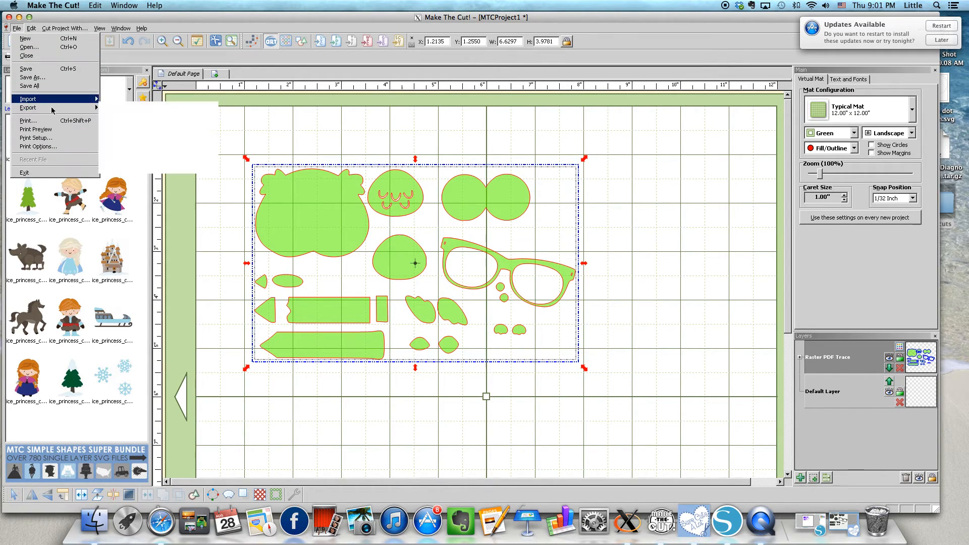
pyautogui.moveTo(60, 110)
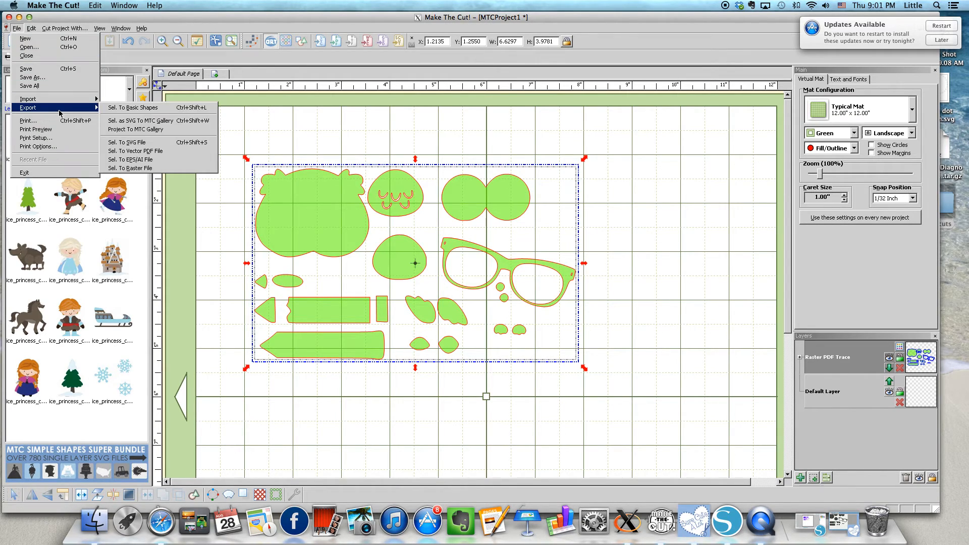
pyautogui.click(138, 143)
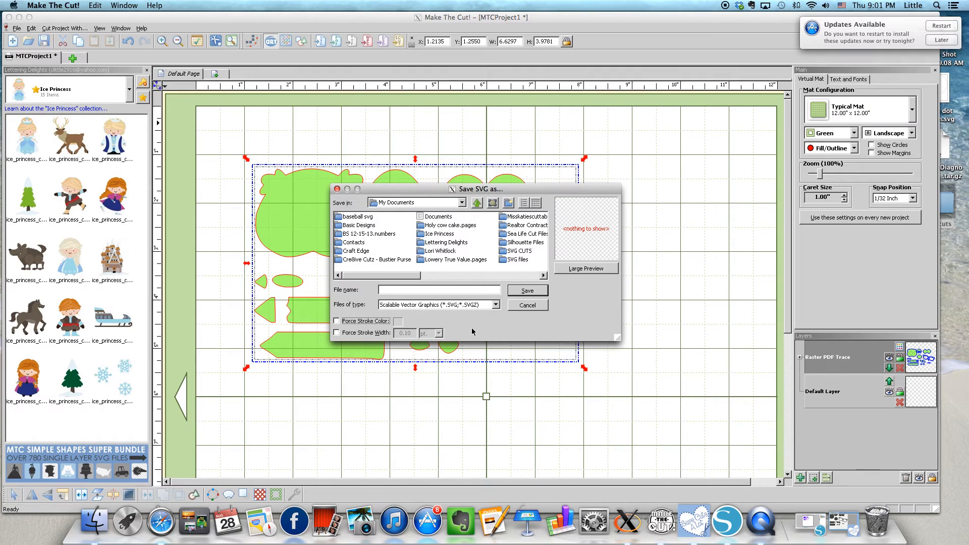
pyautogui.moveTo(387, 277); pyautogui.dragTo(467, 273)
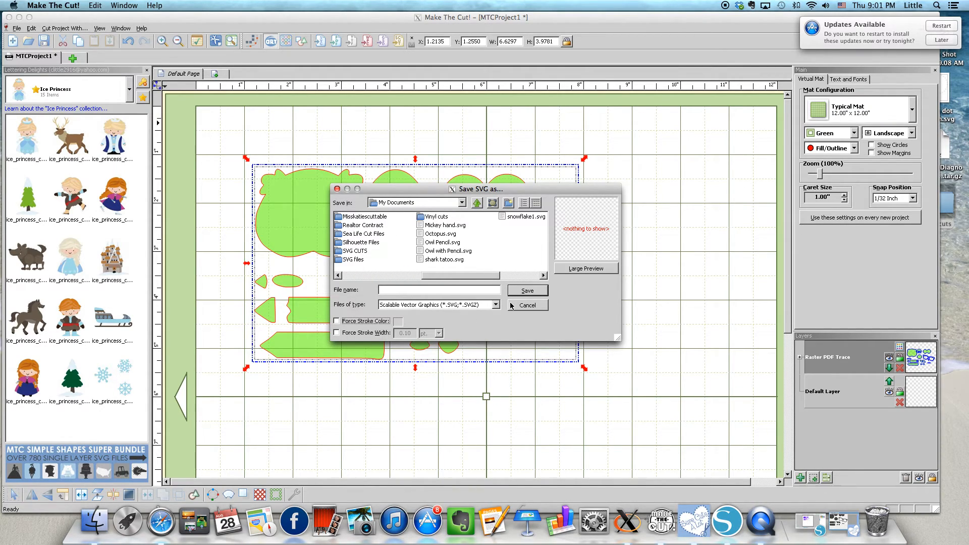
pyautogui.click(526, 305)
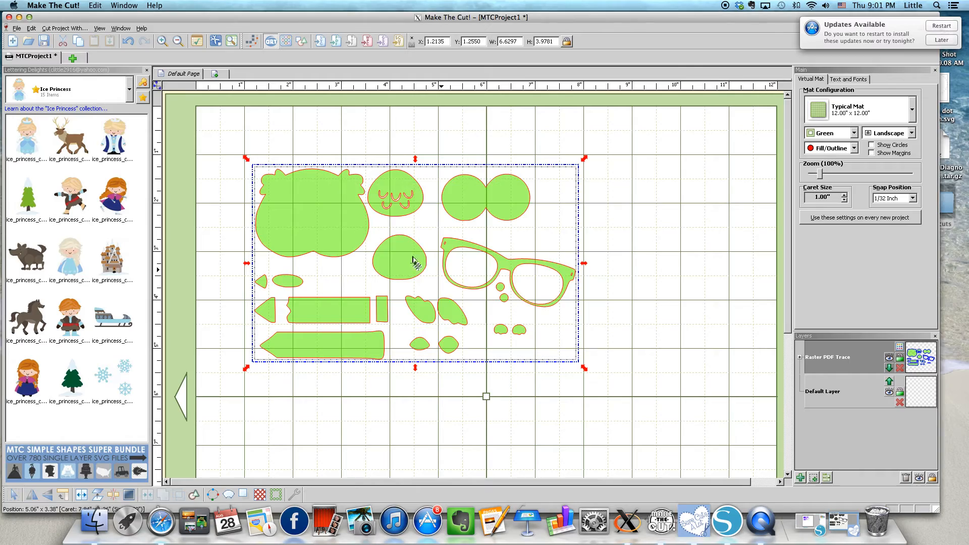
# Step: Switch to the minimized eCAL project and export the owl shapes to Documents as an SVG named owlpencil1
pyautogui.click(19, 17)
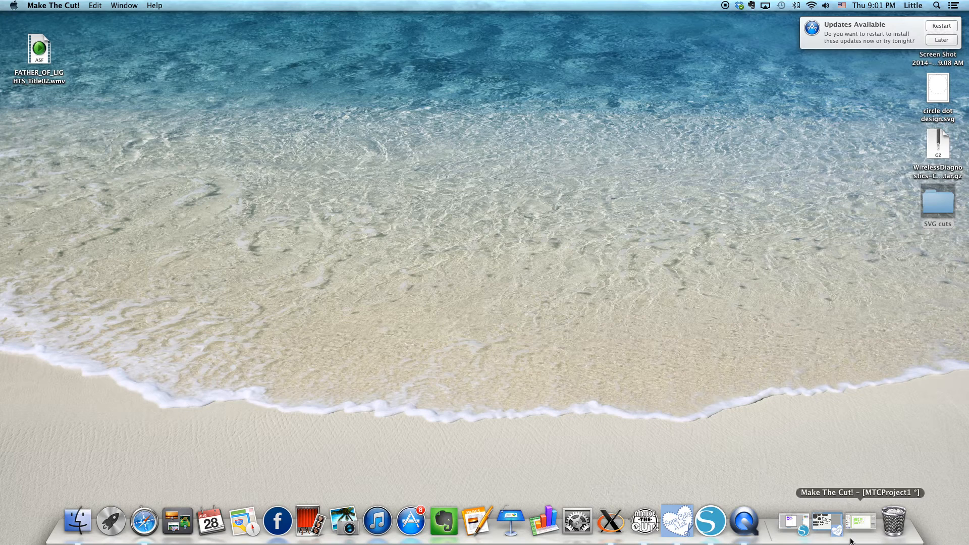
pyautogui.click(827, 520)
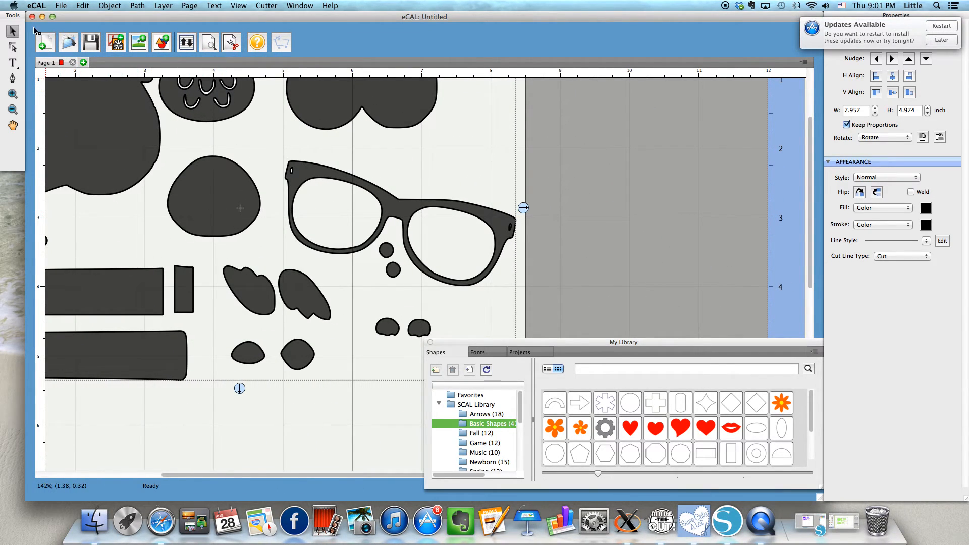
pyautogui.click(61, 6)
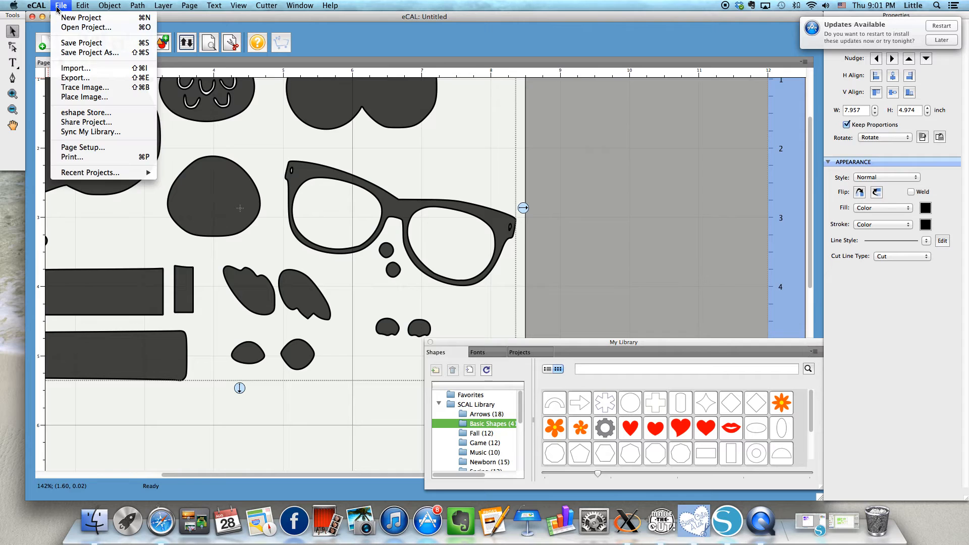
pyautogui.click(88, 78)
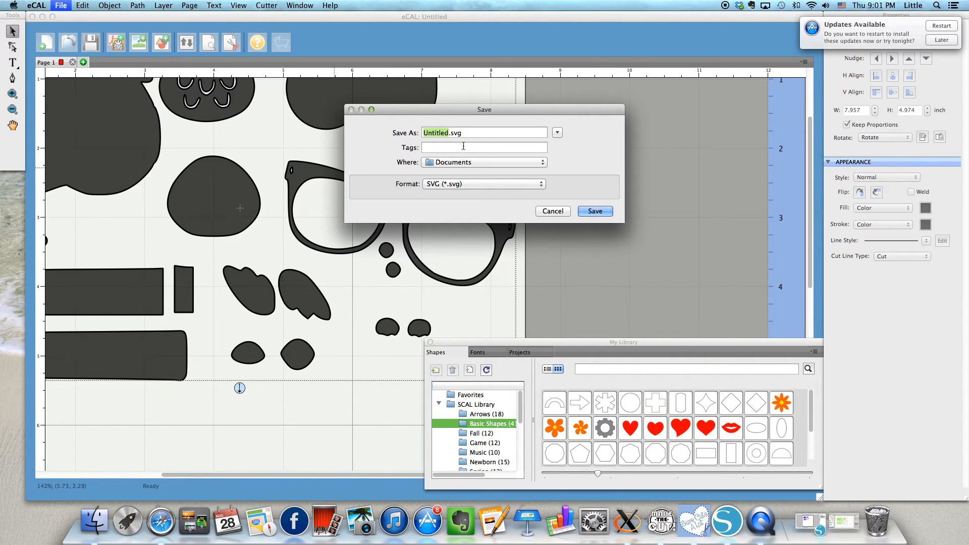
pyautogui.write('owlpencil')
pyautogui.write('1')
pyautogui.click(585, 212)
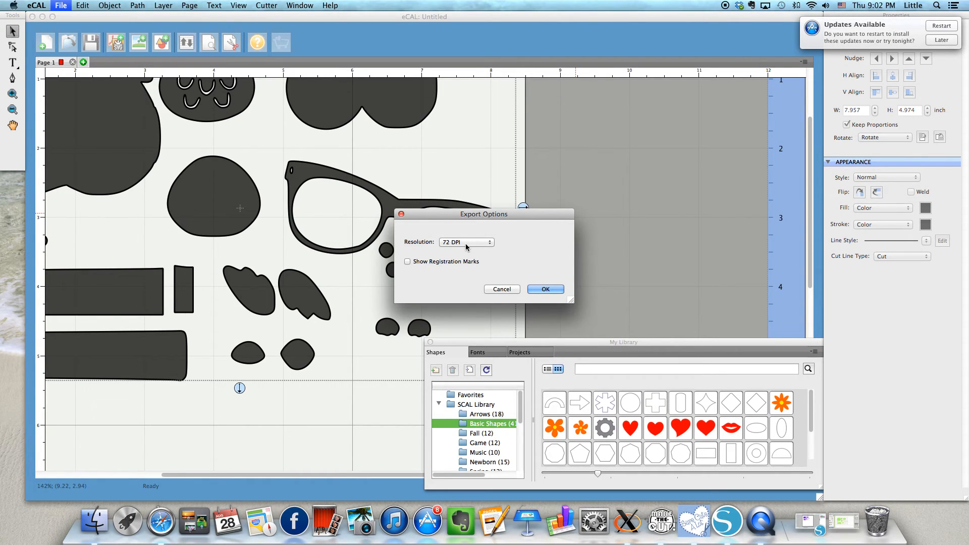
# Step: Set the SVG export resolution to 600 DPI without registration marks and complete the export
pyautogui.click(492, 245)
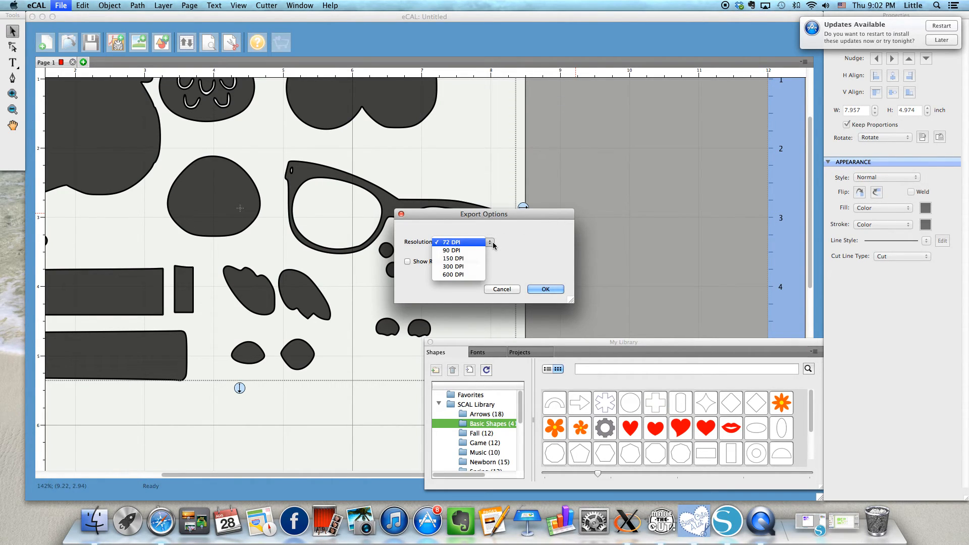
pyautogui.click(471, 274)
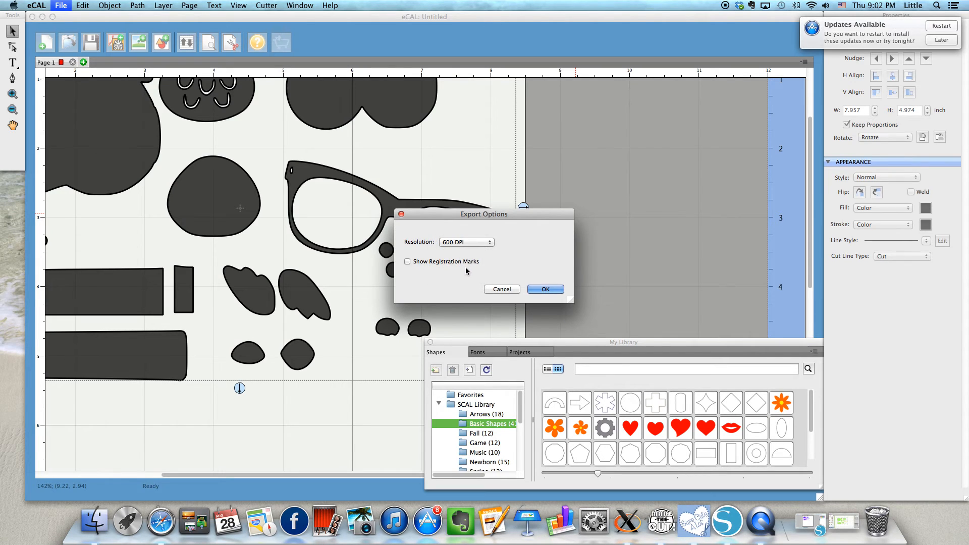
pyautogui.click(537, 290)
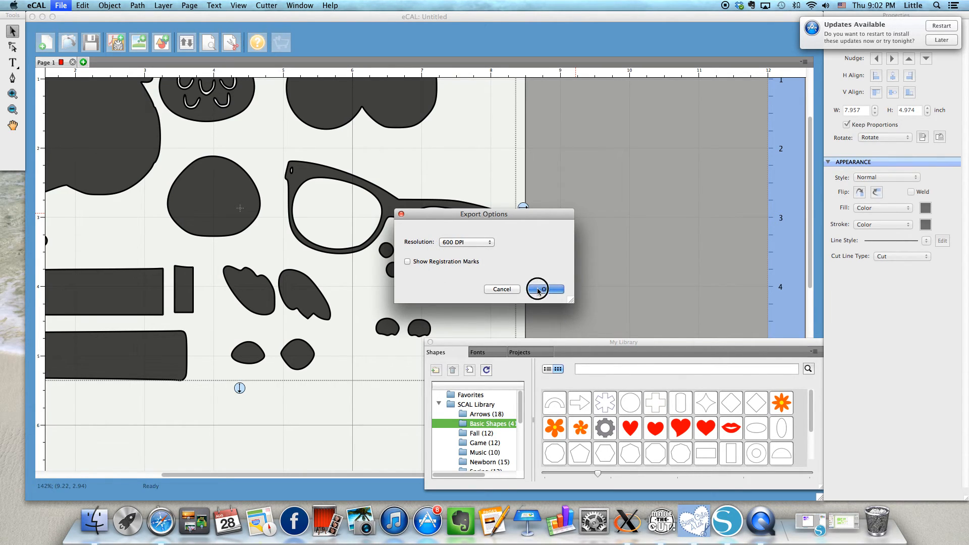